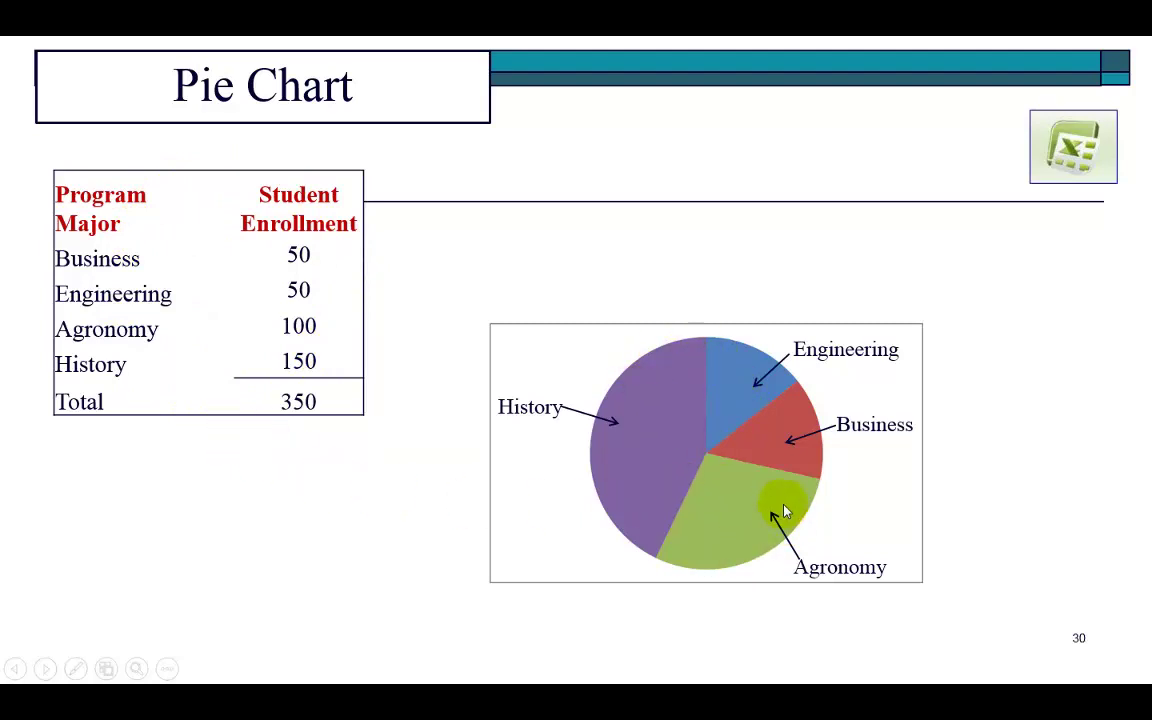
# Exit the slide show to Normal view on the Pie Chart slide, slide 30.
pyautogui.press('Escape')
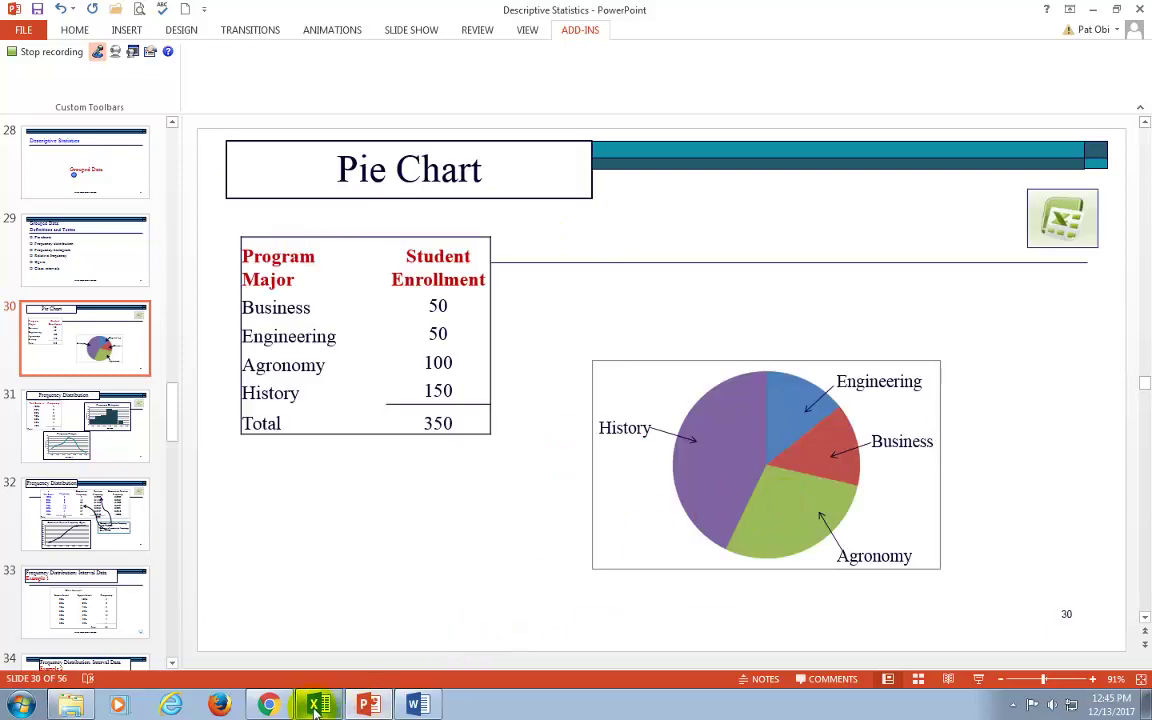
# Chart the B3:C6 program enrollments as a 3-D pie in Excel, then return to PowerPoint.
pyautogui.click(316, 706)
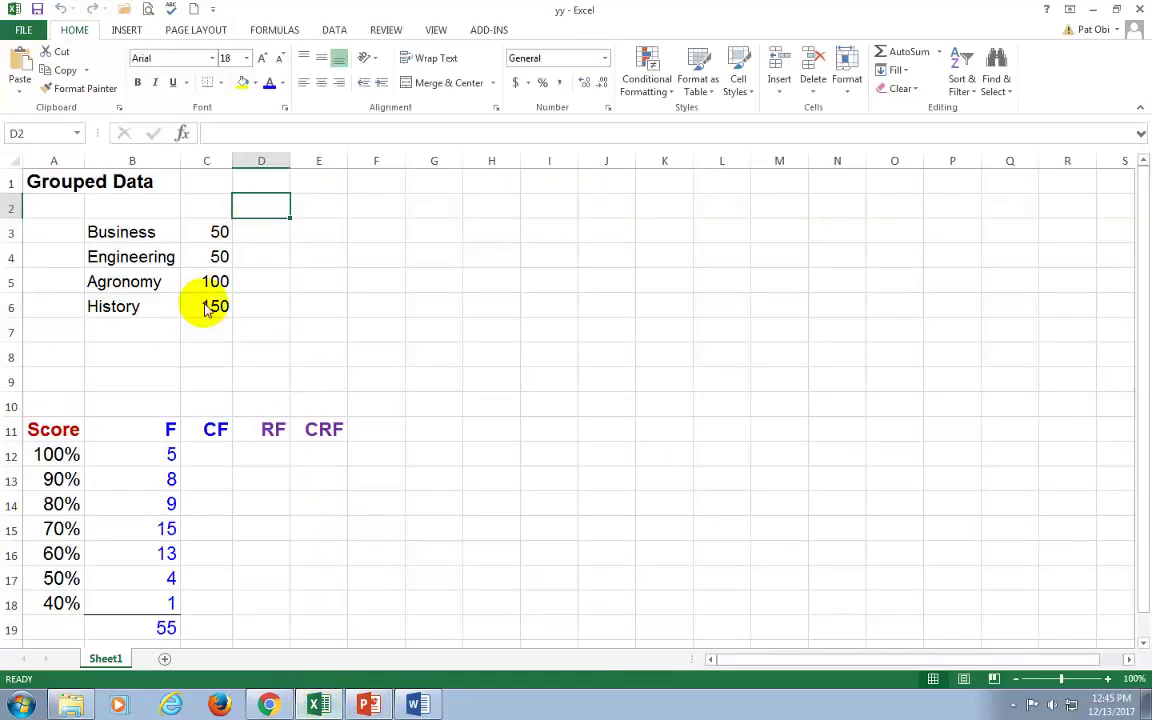
pyautogui.moveTo(108, 236); pyautogui.dragTo(165, 316)
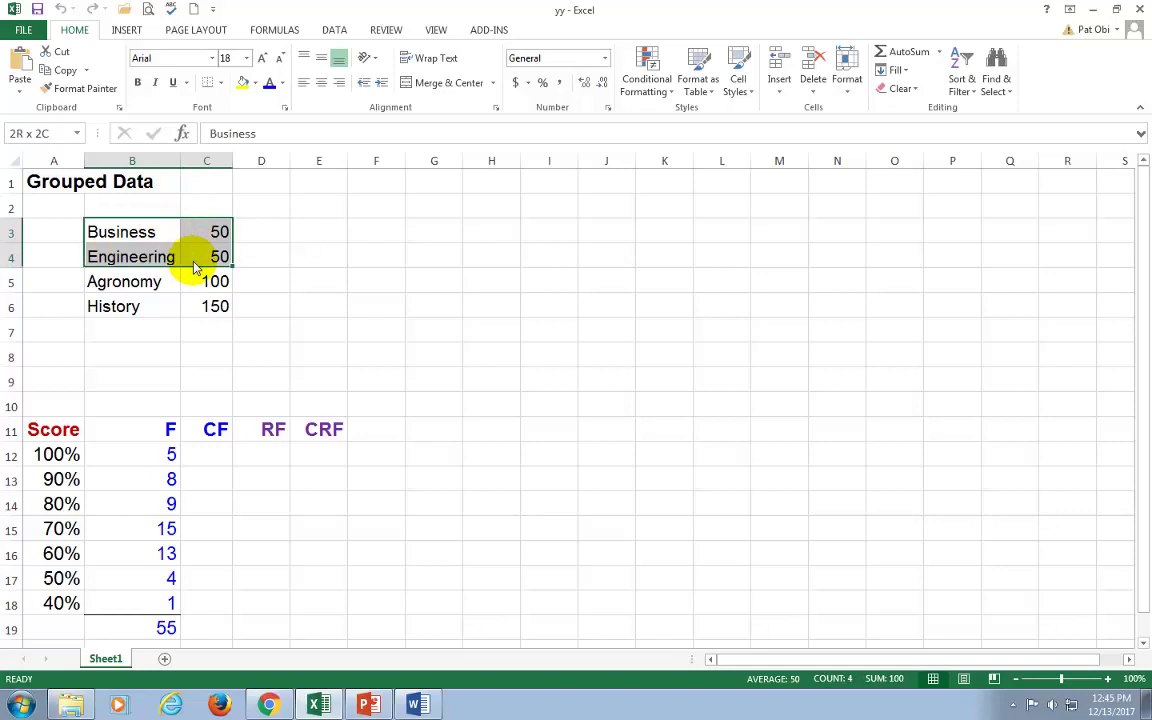
pyautogui.click(127, 28)
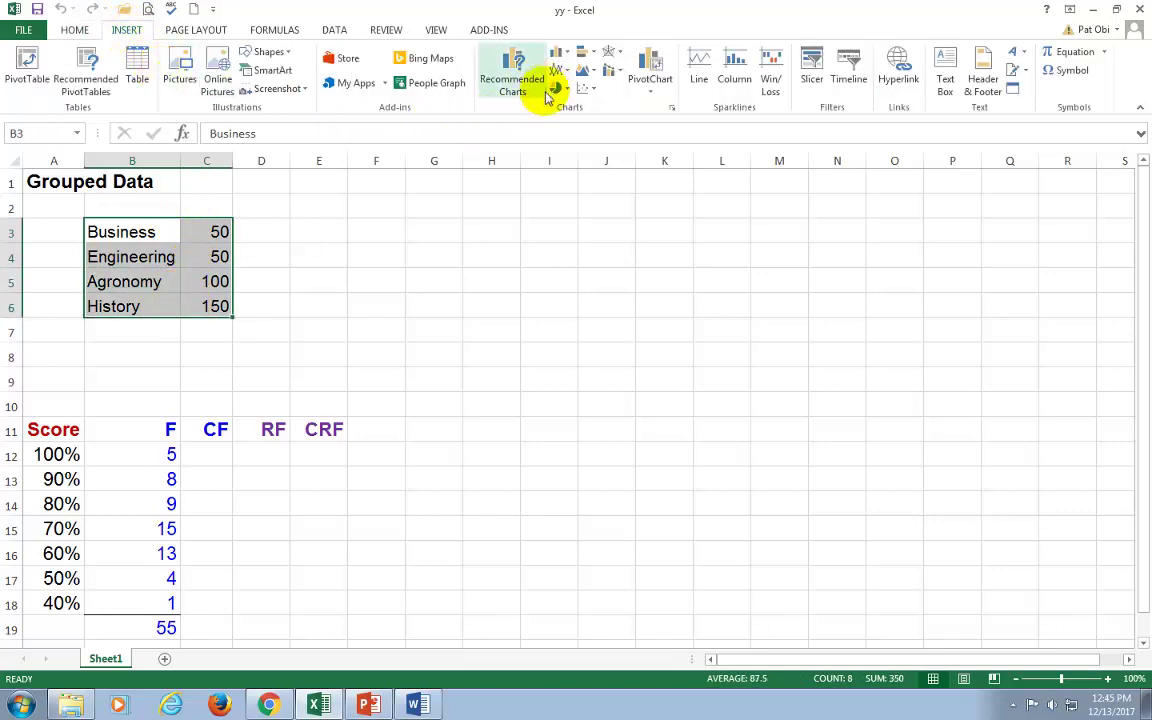
pyautogui.click(558, 91)
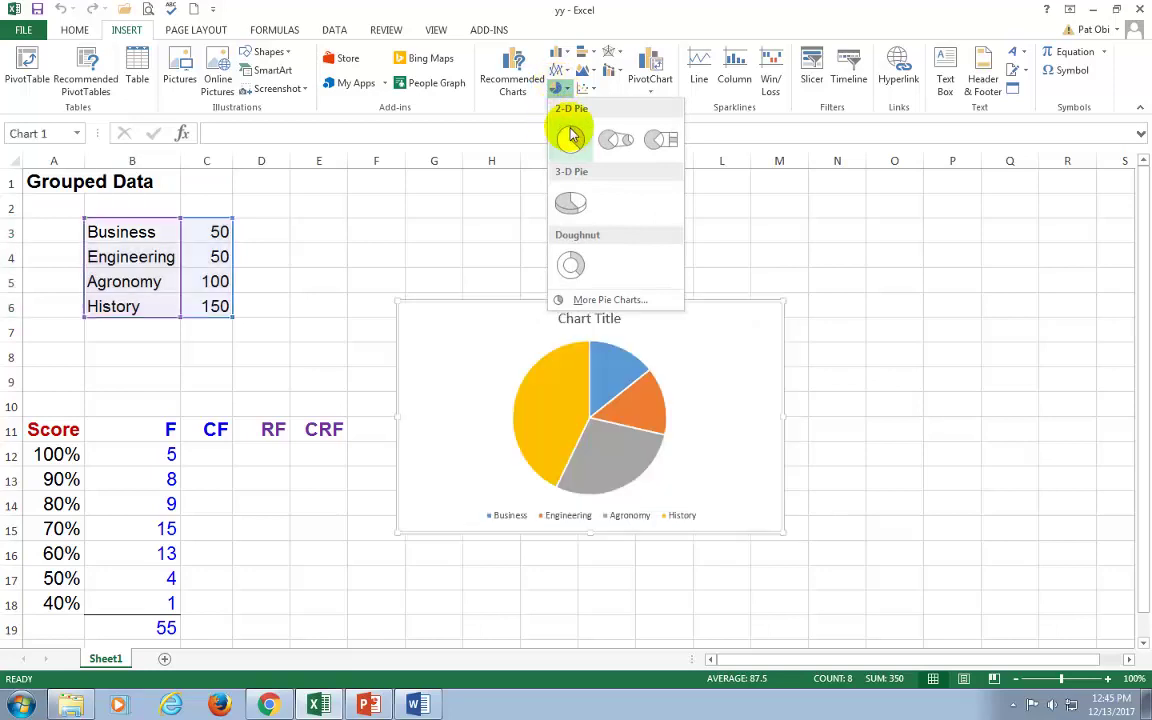
pyautogui.click(572, 205)
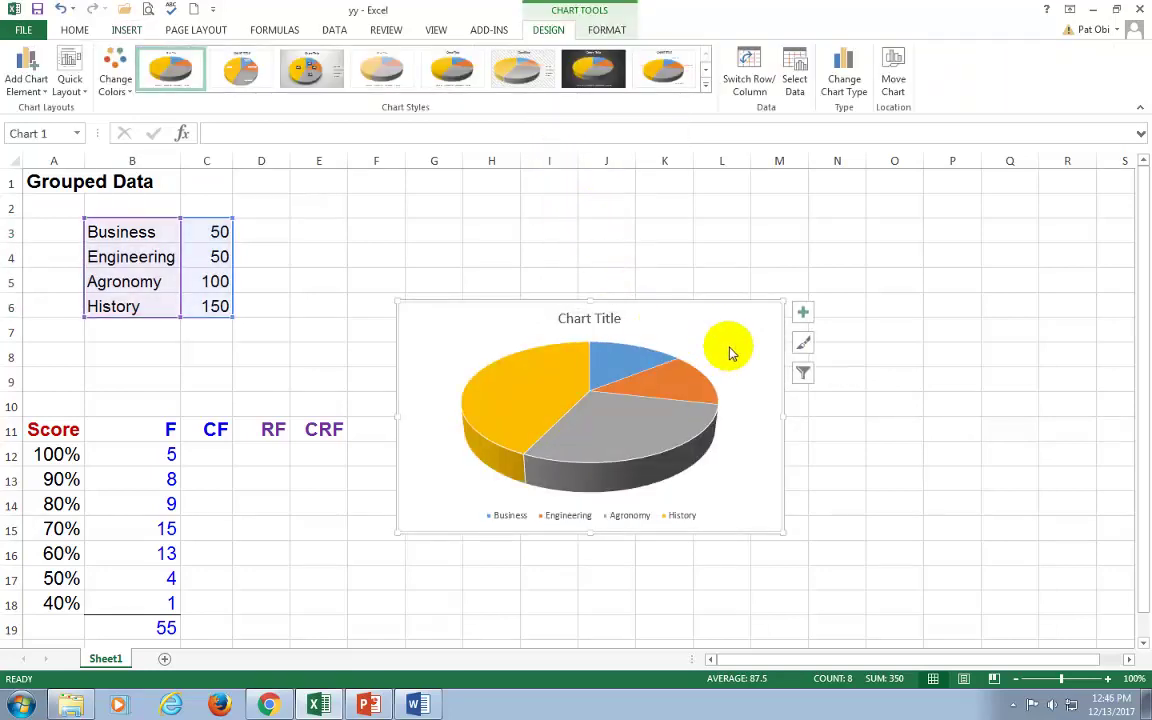
pyautogui.click(368, 705)
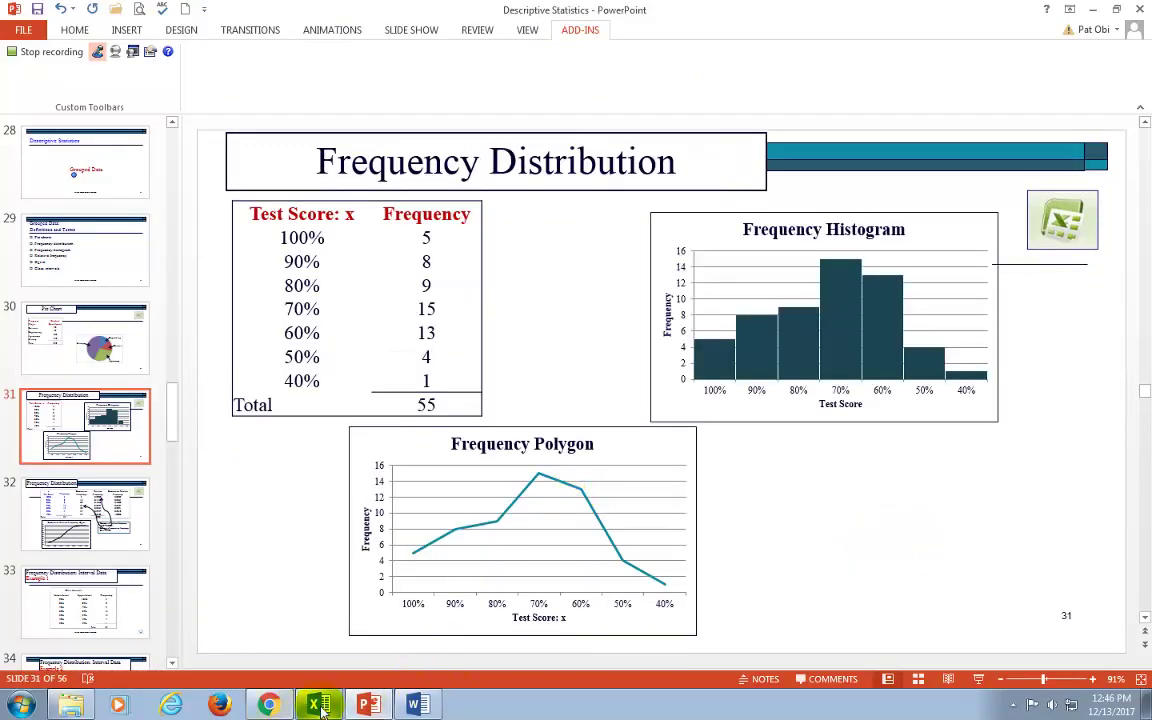
# Delete the pie chart from the Excel worksheet.
pyautogui.click(322, 708)
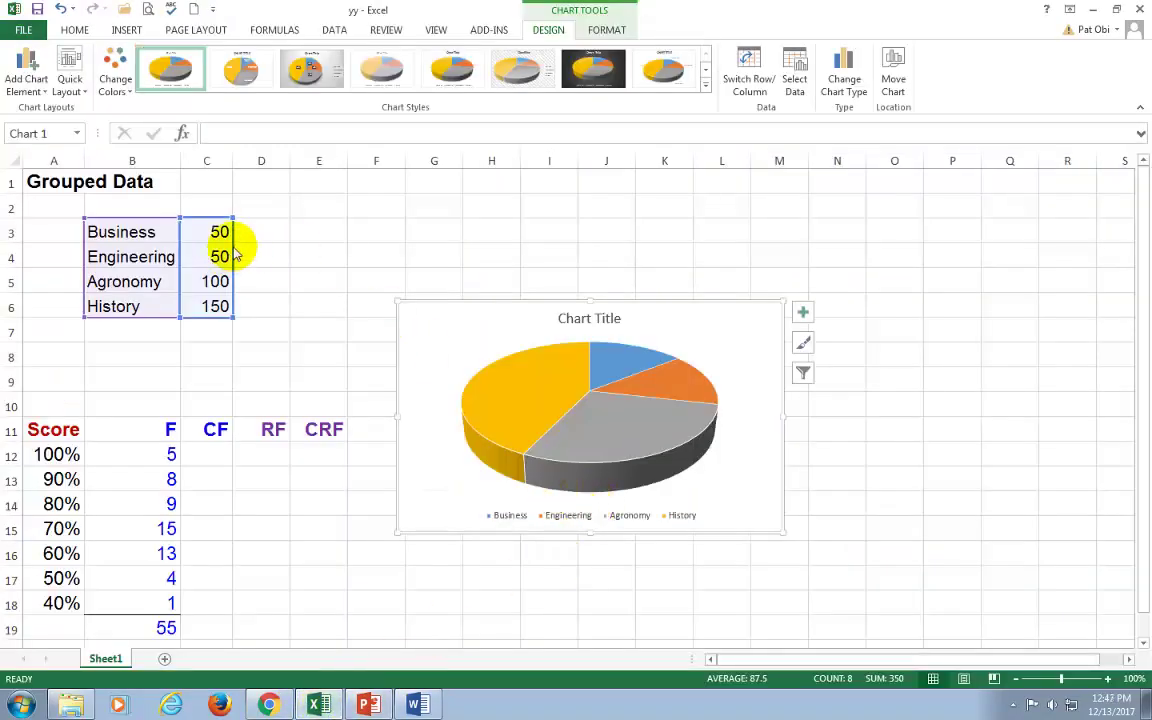
pyautogui.click(222, 355)
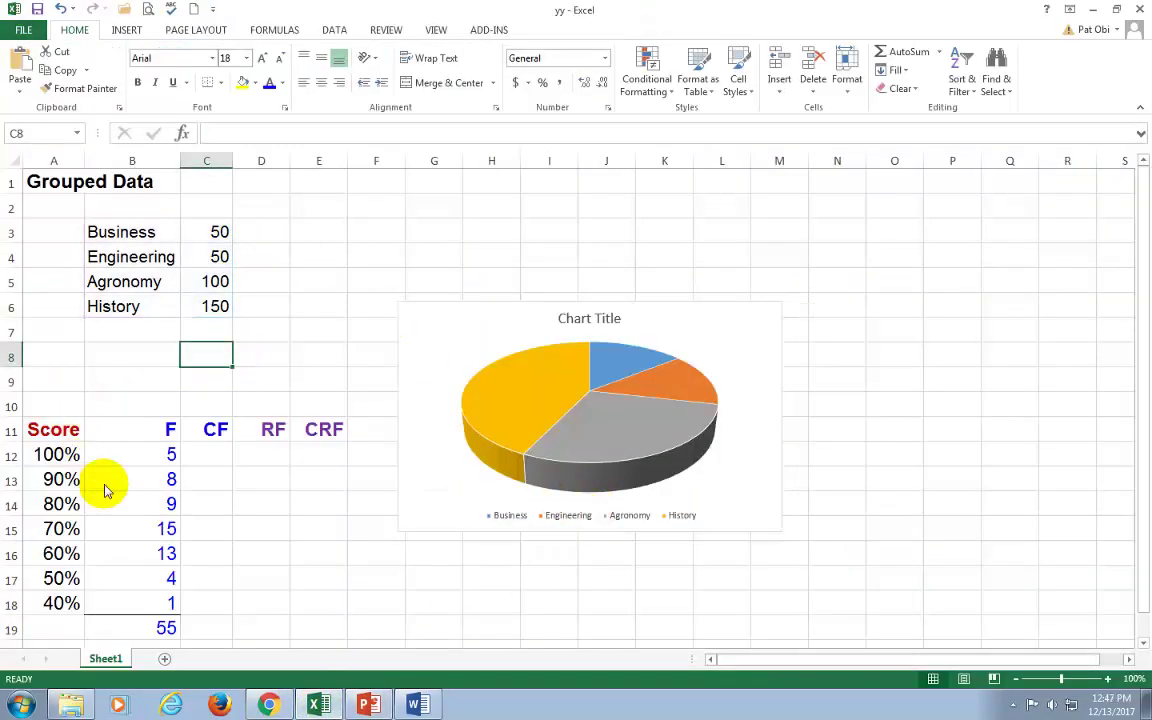
pyautogui.click(450, 366)
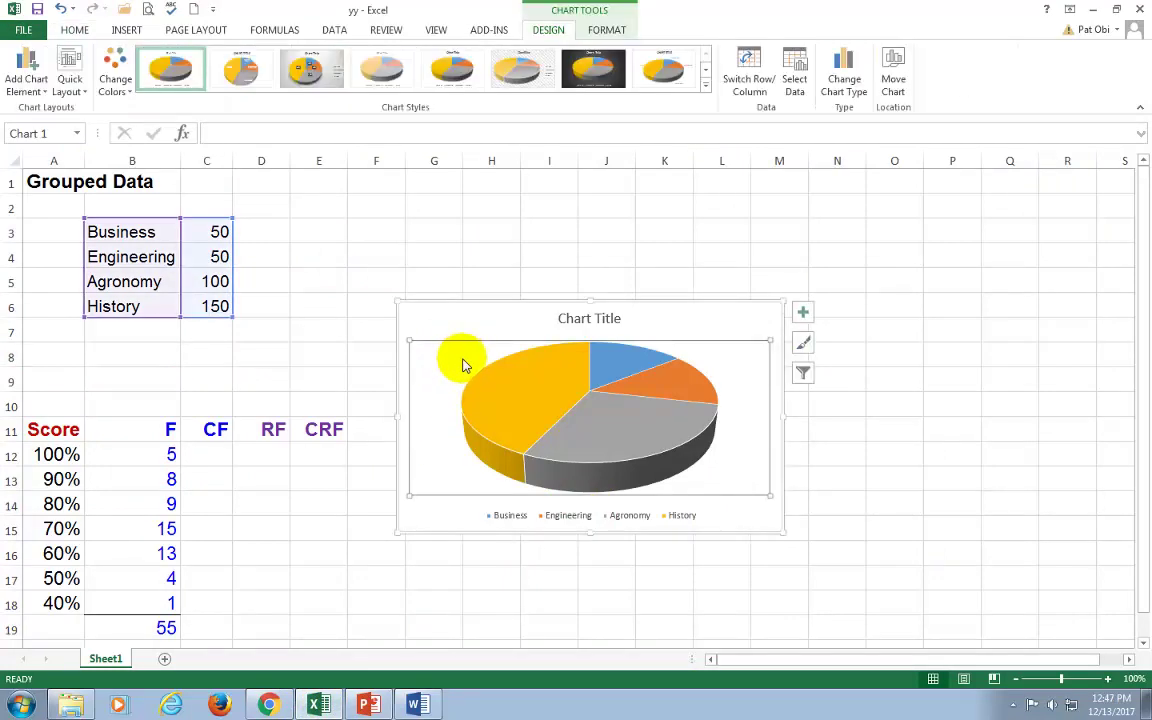
pyautogui.moveTo(466, 321); pyautogui.dragTo(467, 325)
pyautogui.press('Delete')
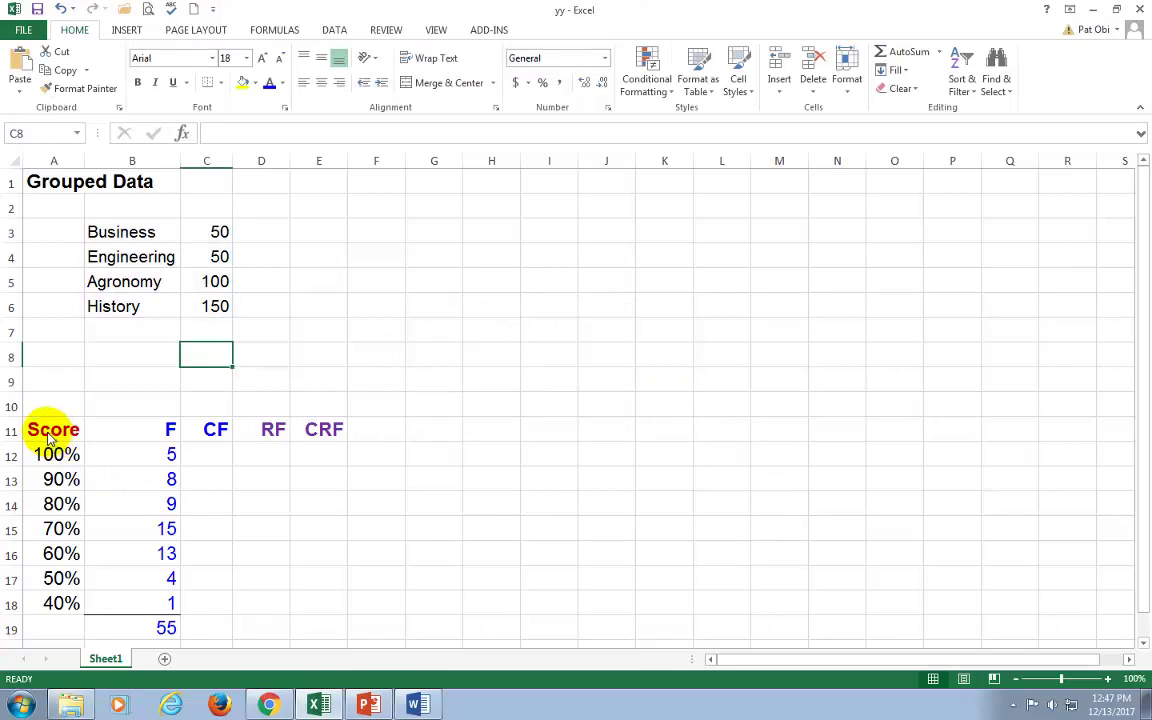
# Insert a clustered column chart of the Score and F data in A11:B18.
pyautogui.moveTo(50, 437); pyautogui.dragTo(115, 604)
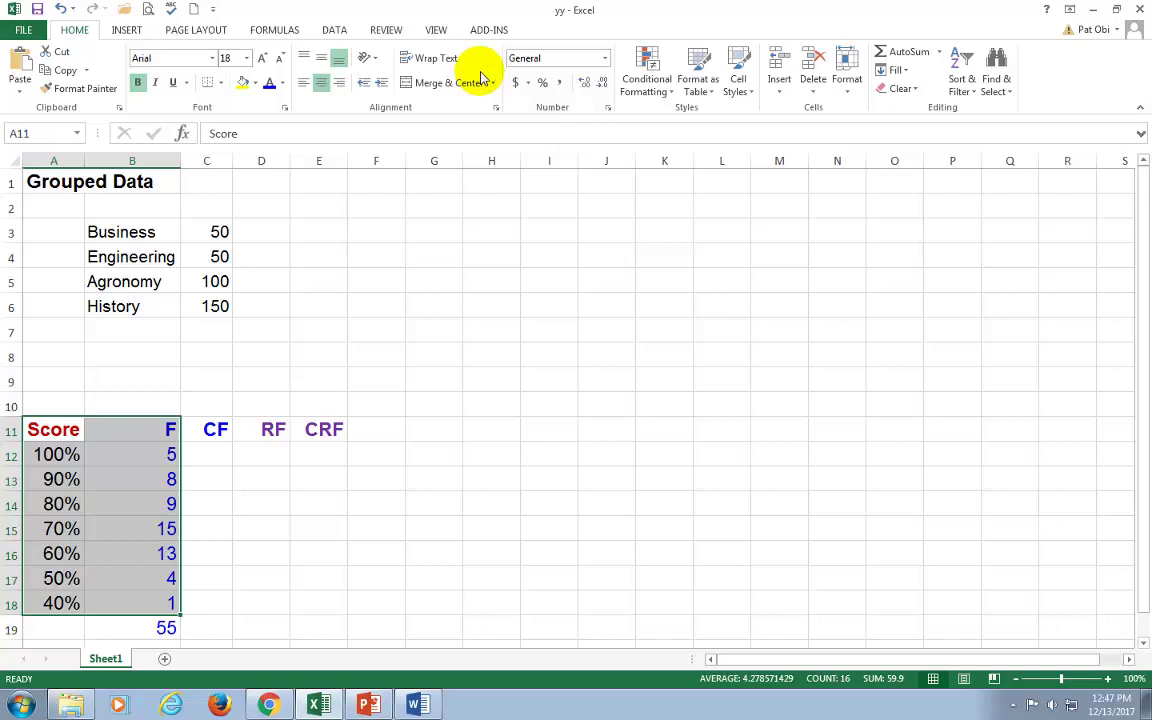
pyautogui.click(127, 30)
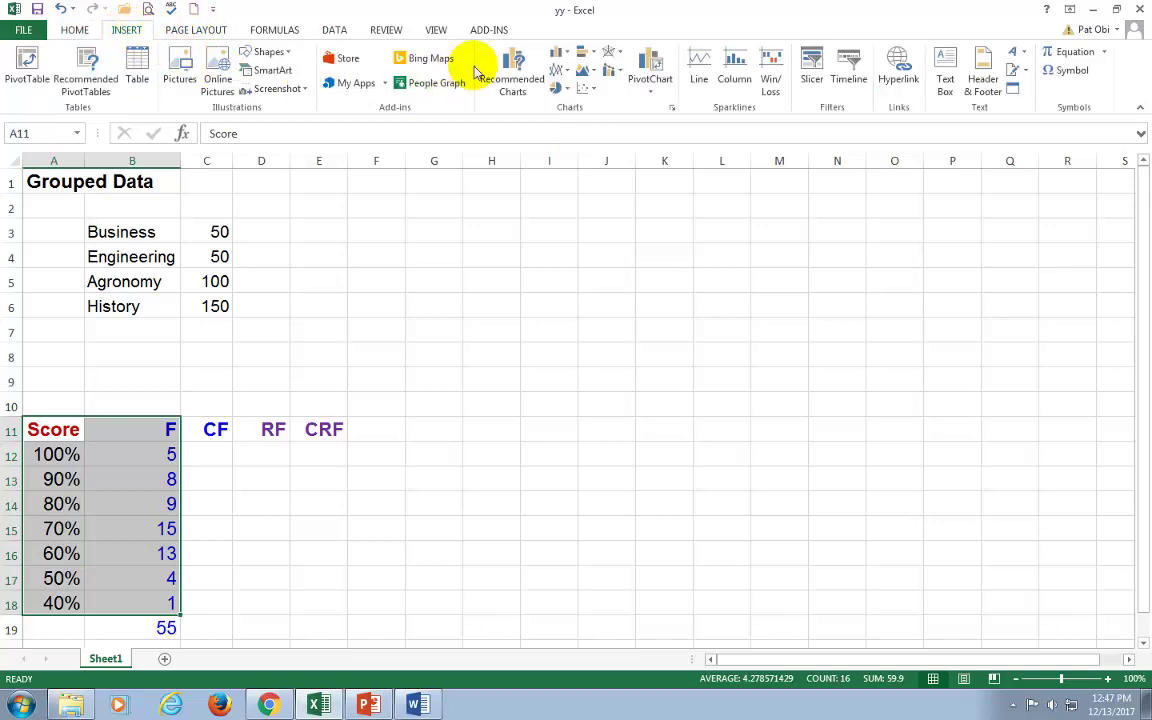
pyautogui.click(558, 54)
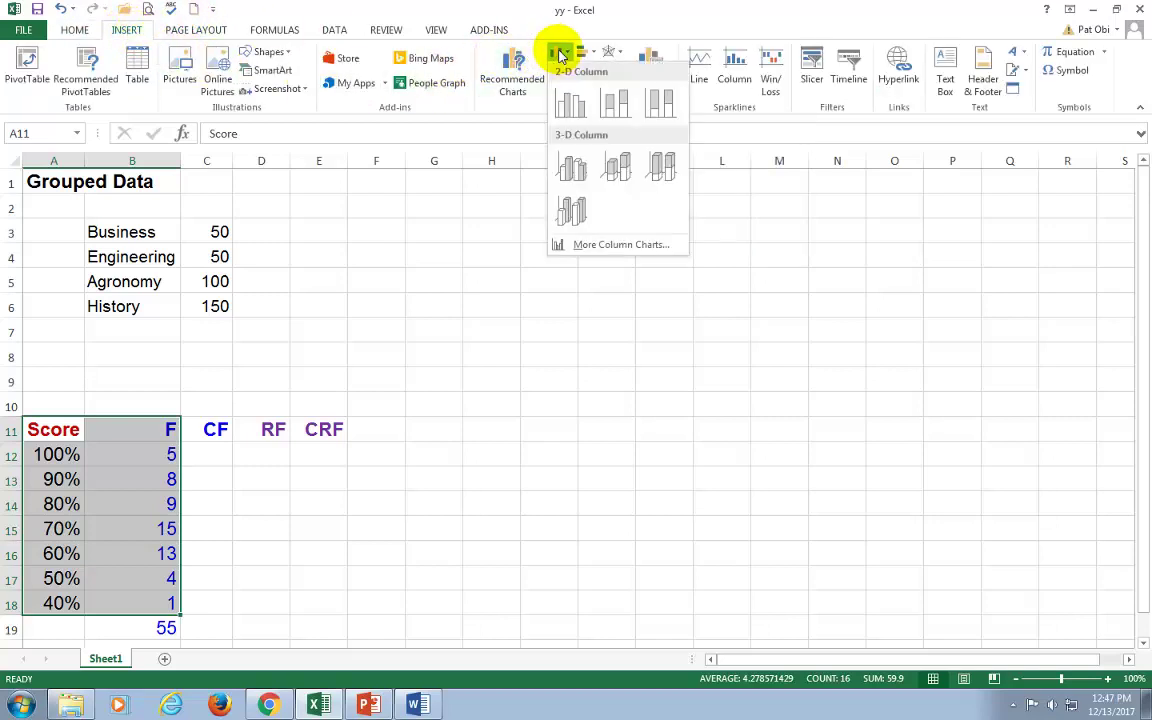
pyautogui.click(572, 105)
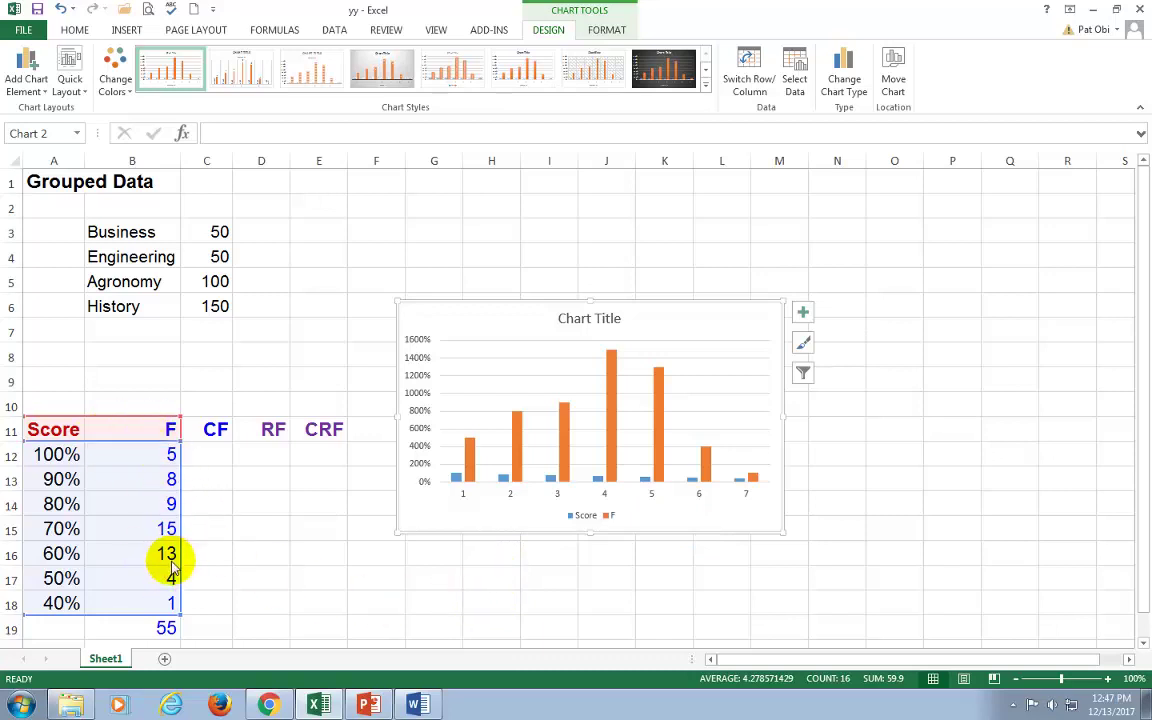
# Remove the Score series and use A12:A18 (100% to 40%) as the chart's category labels.
pyautogui.rightClick(697, 513)
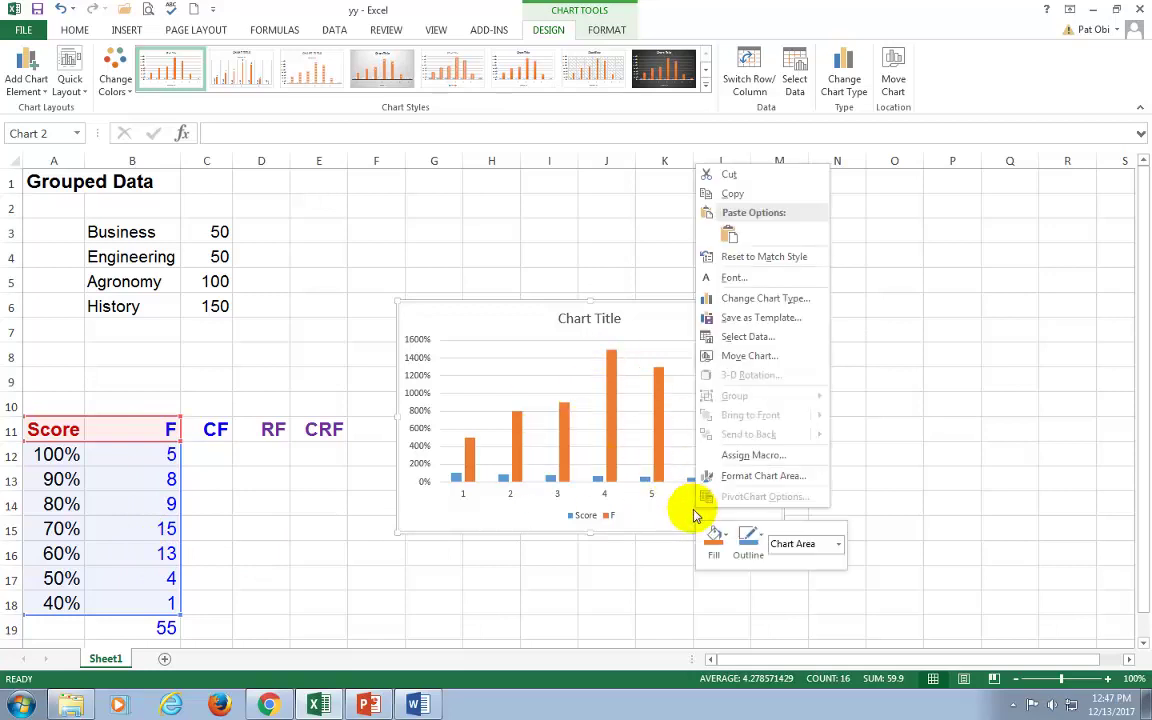
pyautogui.click(758, 341)
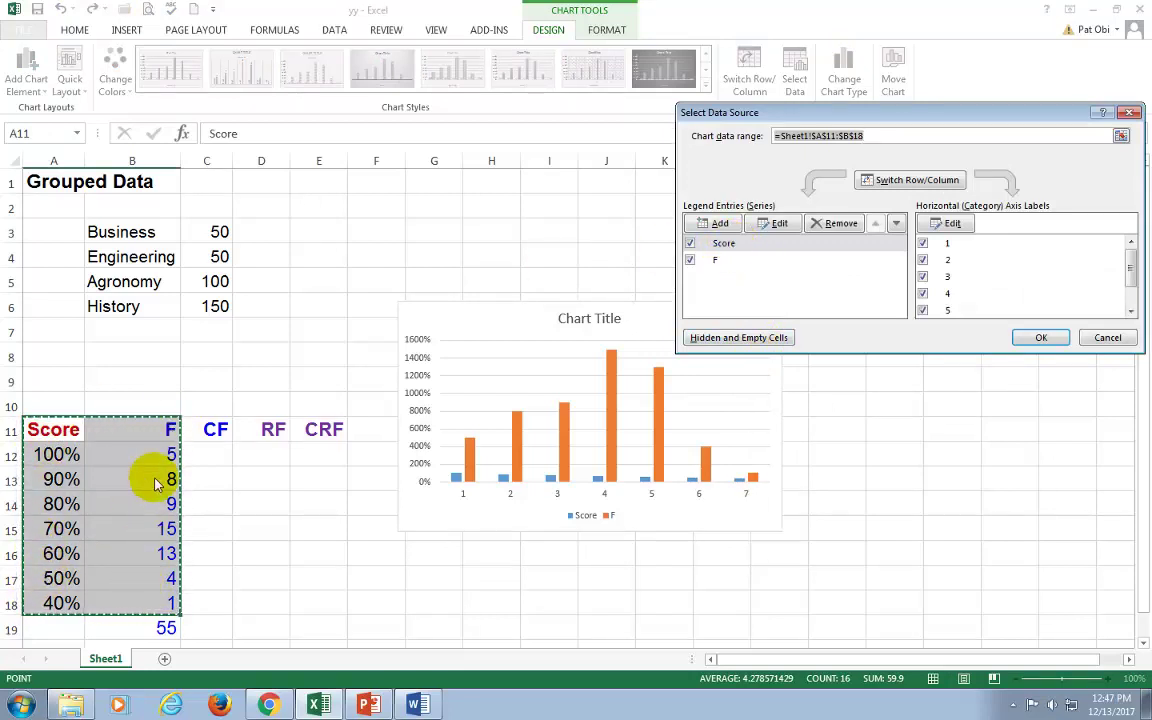
pyautogui.click(722, 243)
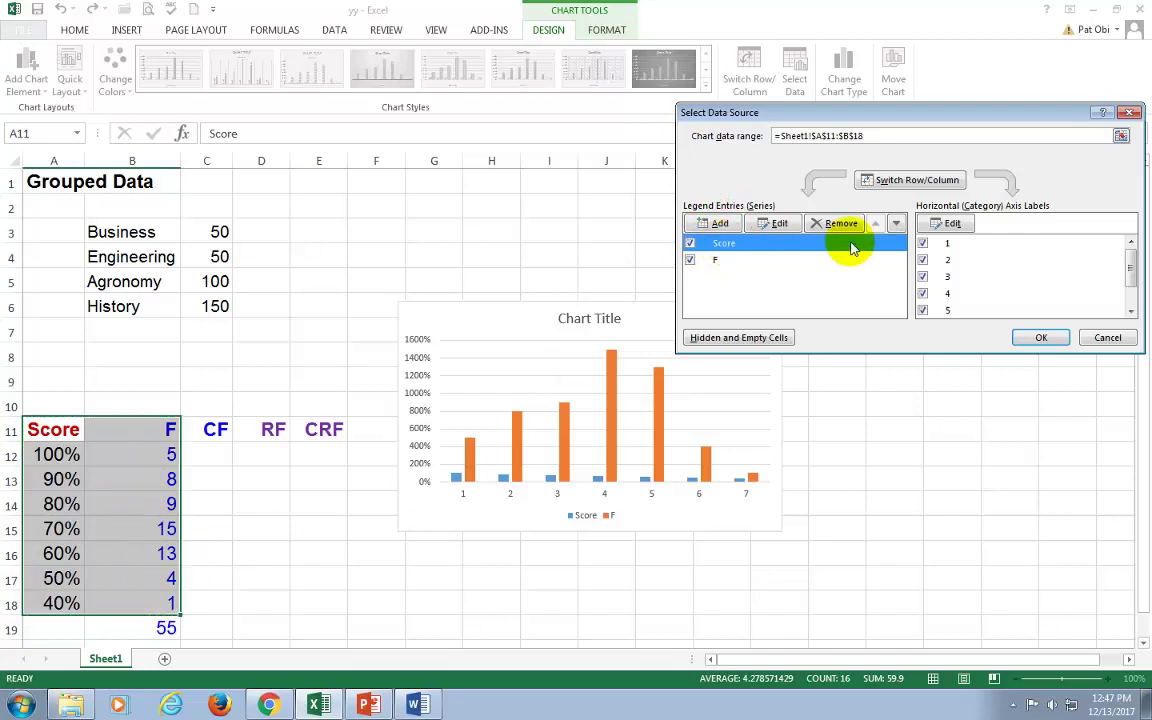
pyautogui.click(842, 224)
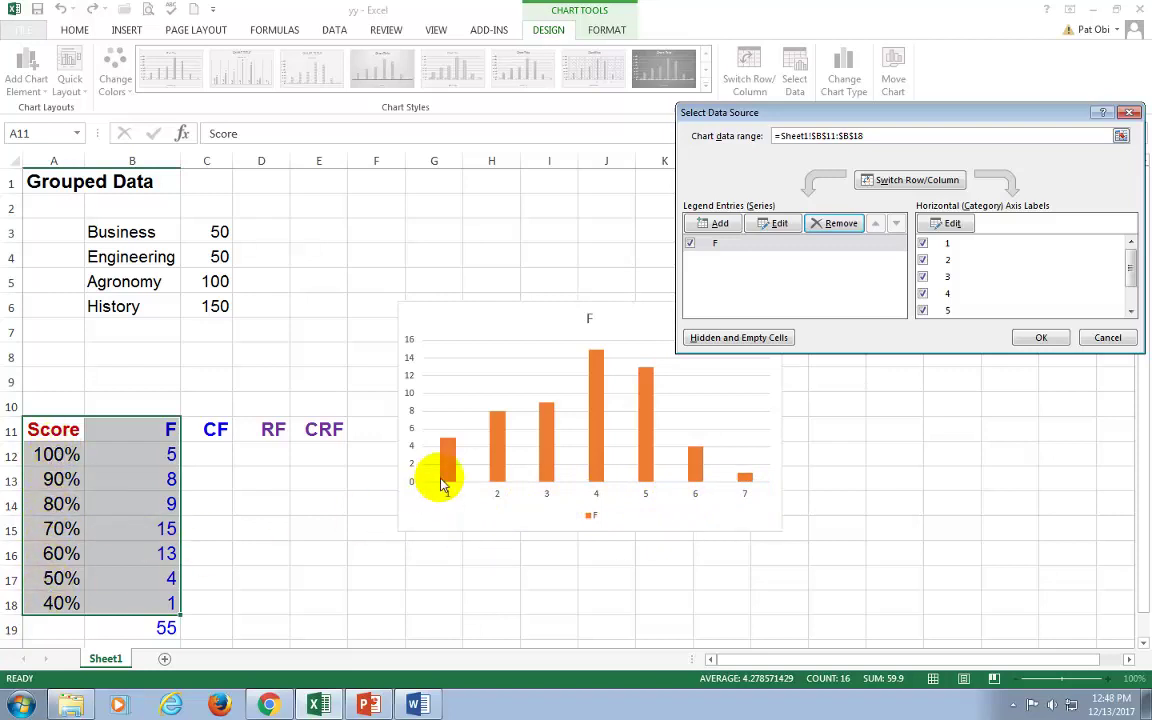
pyautogui.click(950, 224)
pyautogui.press('Delete')
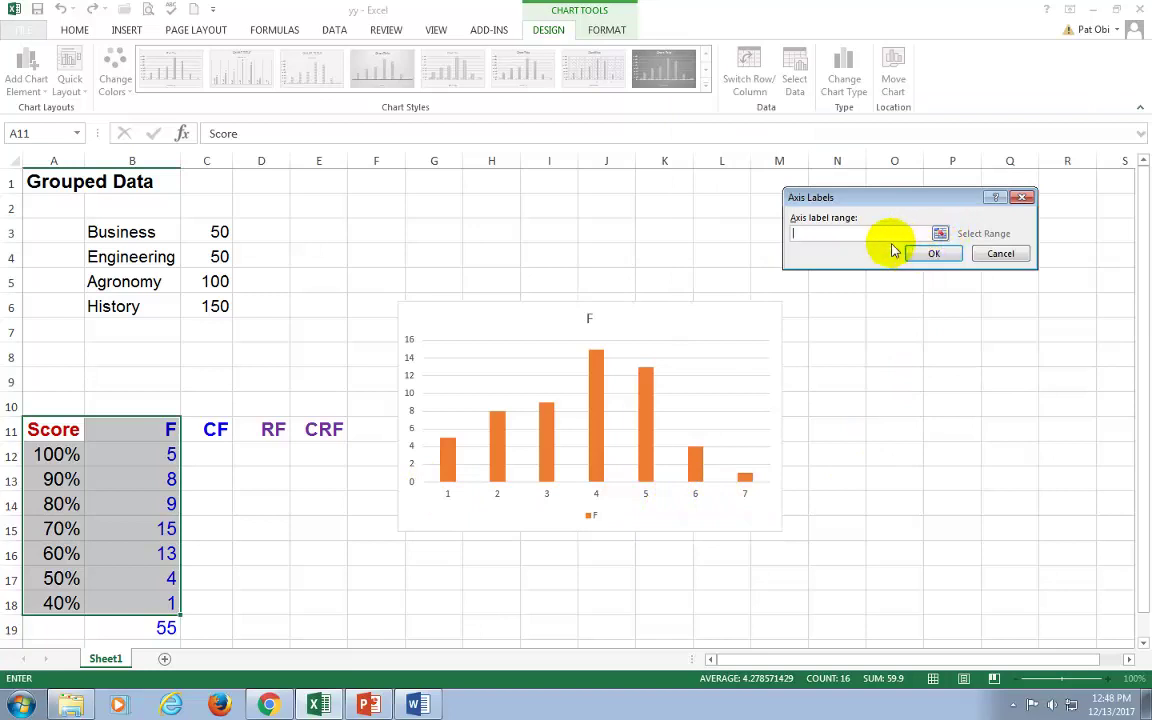
pyautogui.click(60, 460)
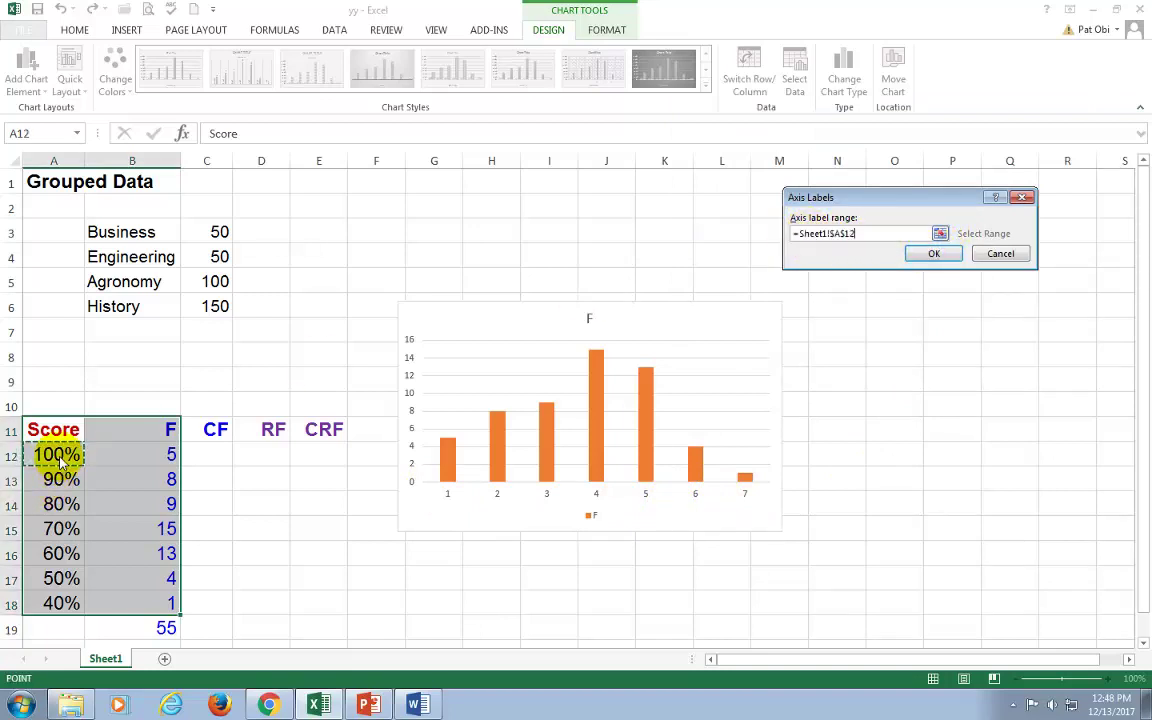
pyautogui.moveTo(60, 462); pyautogui.dragTo(57, 610)
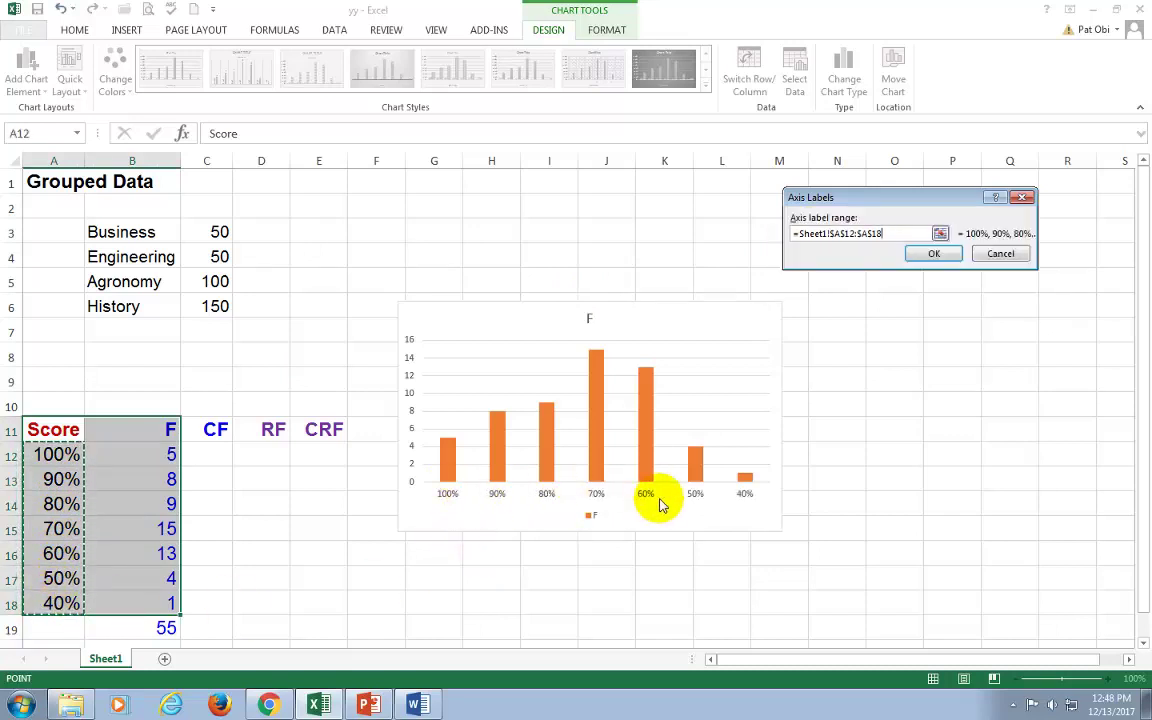
pyautogui.click(934, 253)
pyautogui.click(1039, 336)
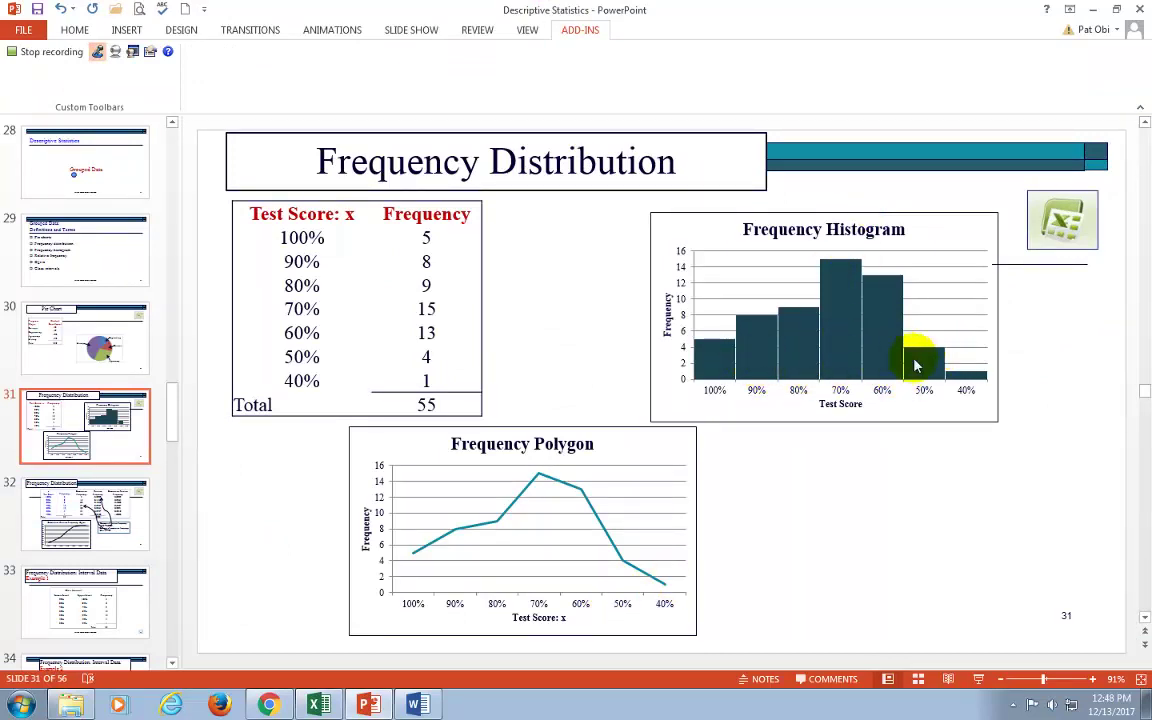
pyautogui.moveTo(882, 330)
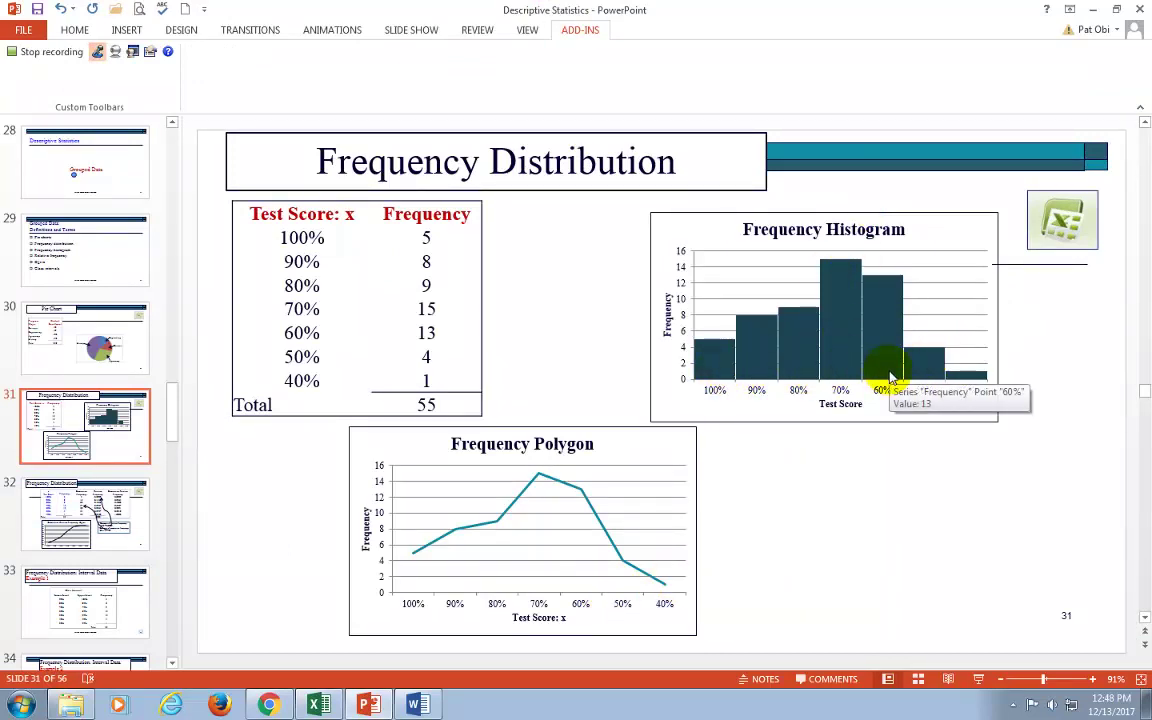
# Switch from the slide's Frequency Histogram back to the Excel column chart.
pyautogui.hotkey('alt', 'Tab')
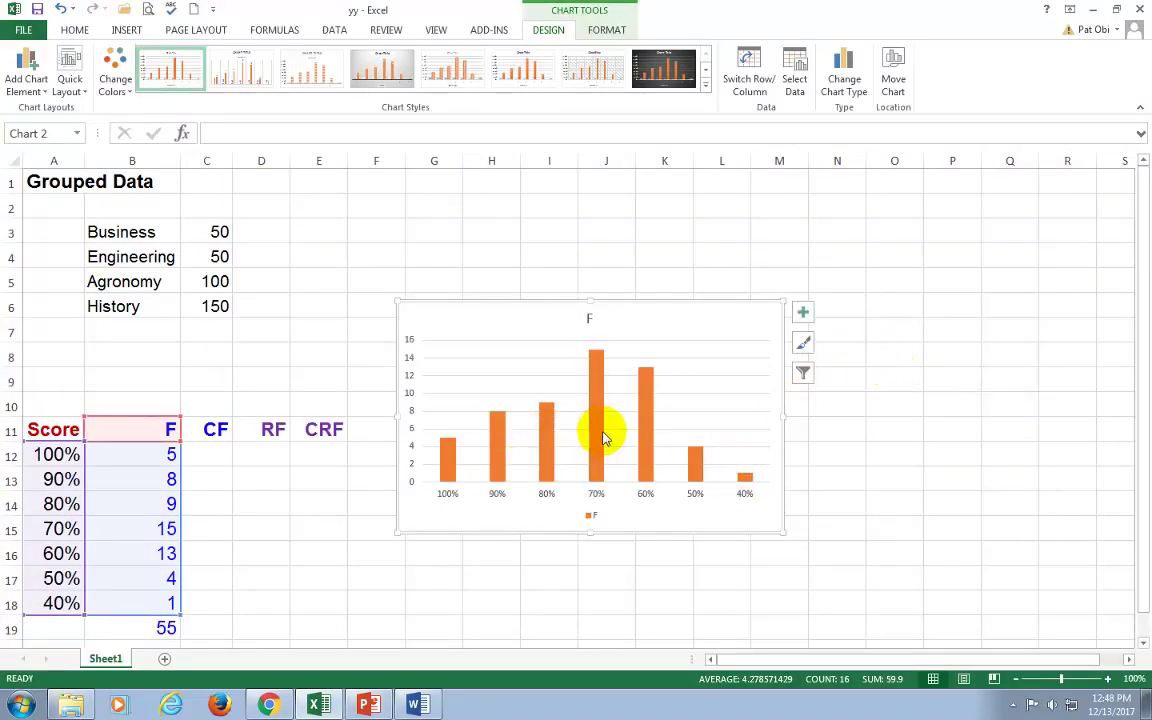
# Set the F bars' gap width to 0% so the columns touch, then close the pane.
pyautogui.rightClick(646, 438)
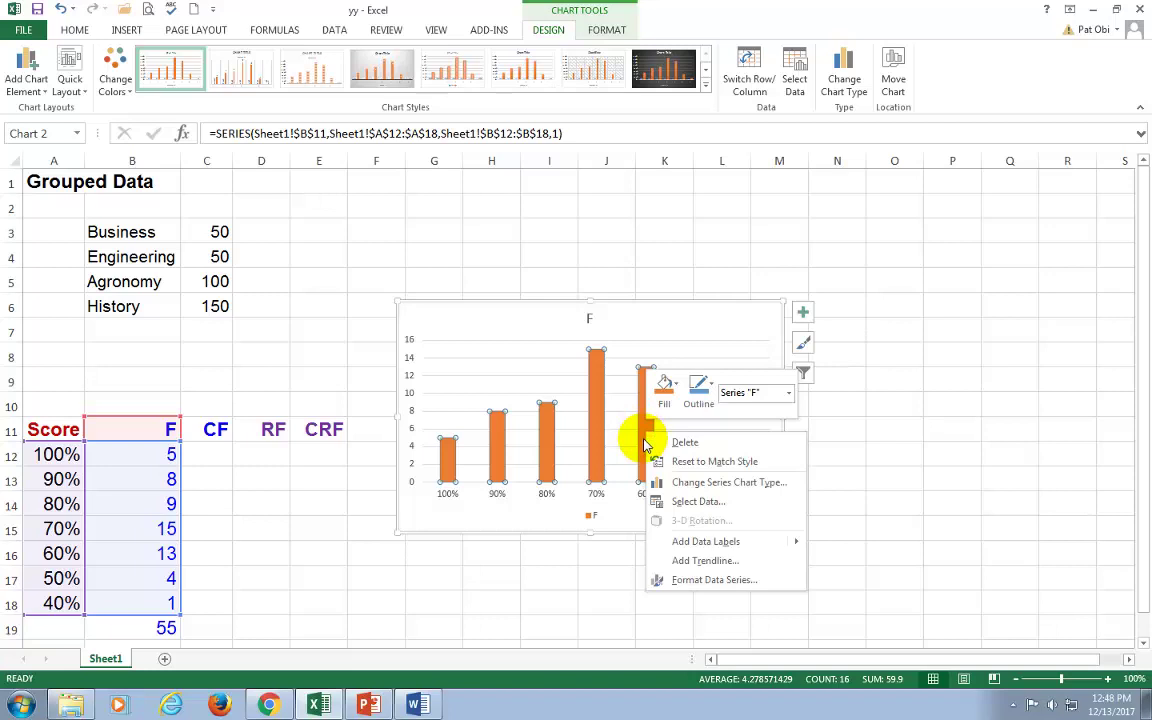
pyautogui.click(665, 580)
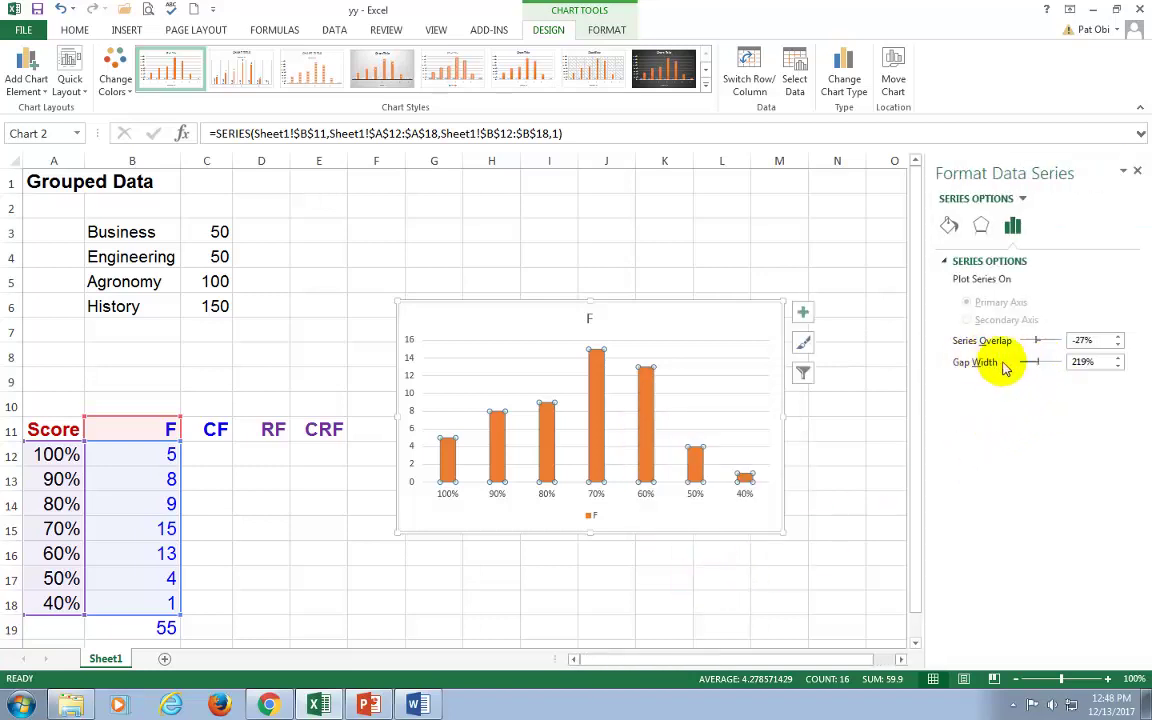
pyautogui.doubleClick(1080, 366)
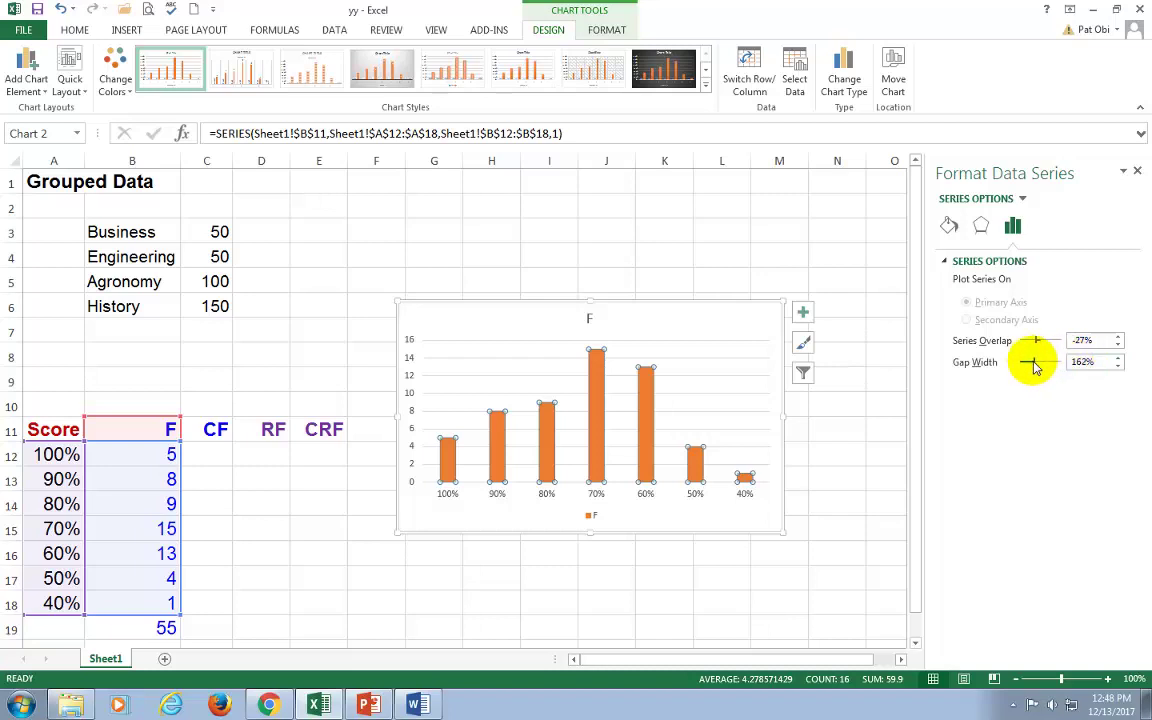
pyautogui.moveTo(1035, 366); pyautogui.dragTo(1023, 366)
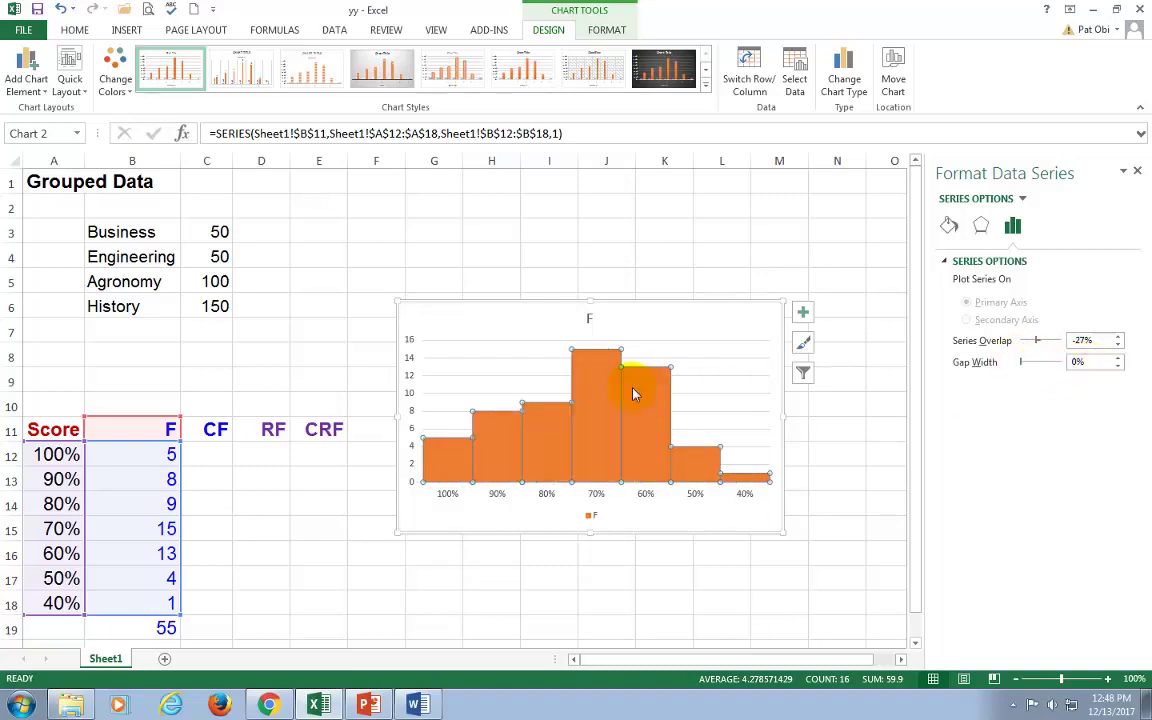
pyautogui.click(1137, 170)
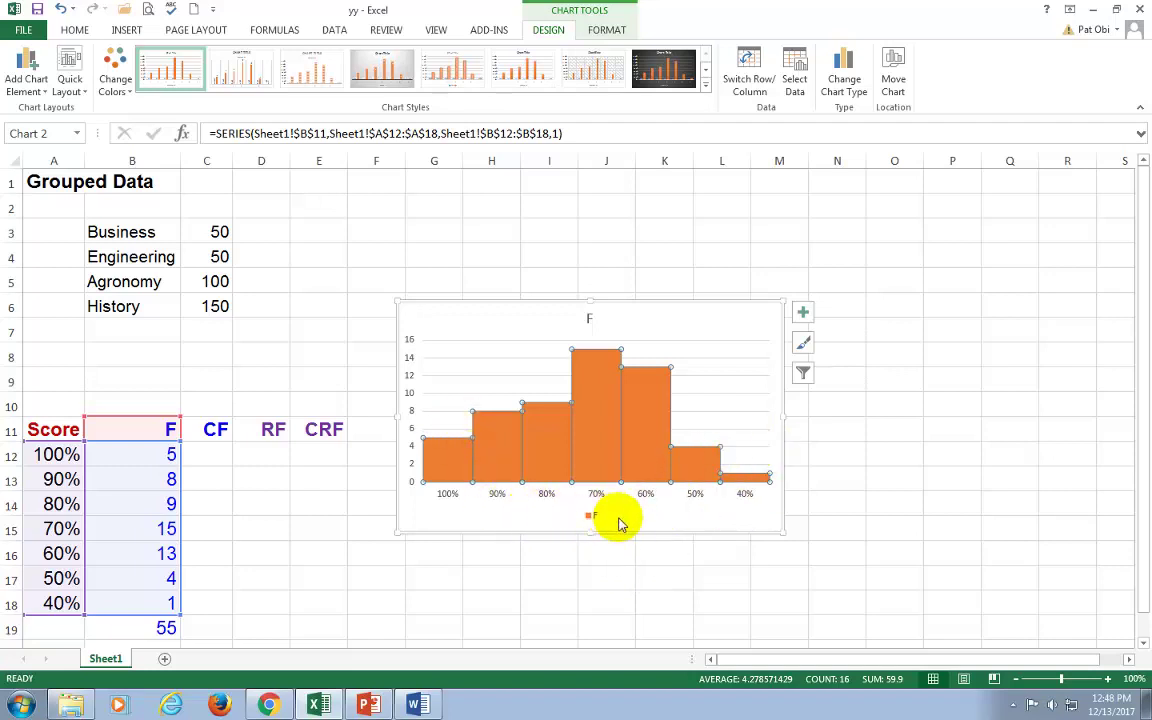
# Add axis titles: Frequency on the vertical axis and Score on the horizontal axis.
pyautogui.click(804, 316)
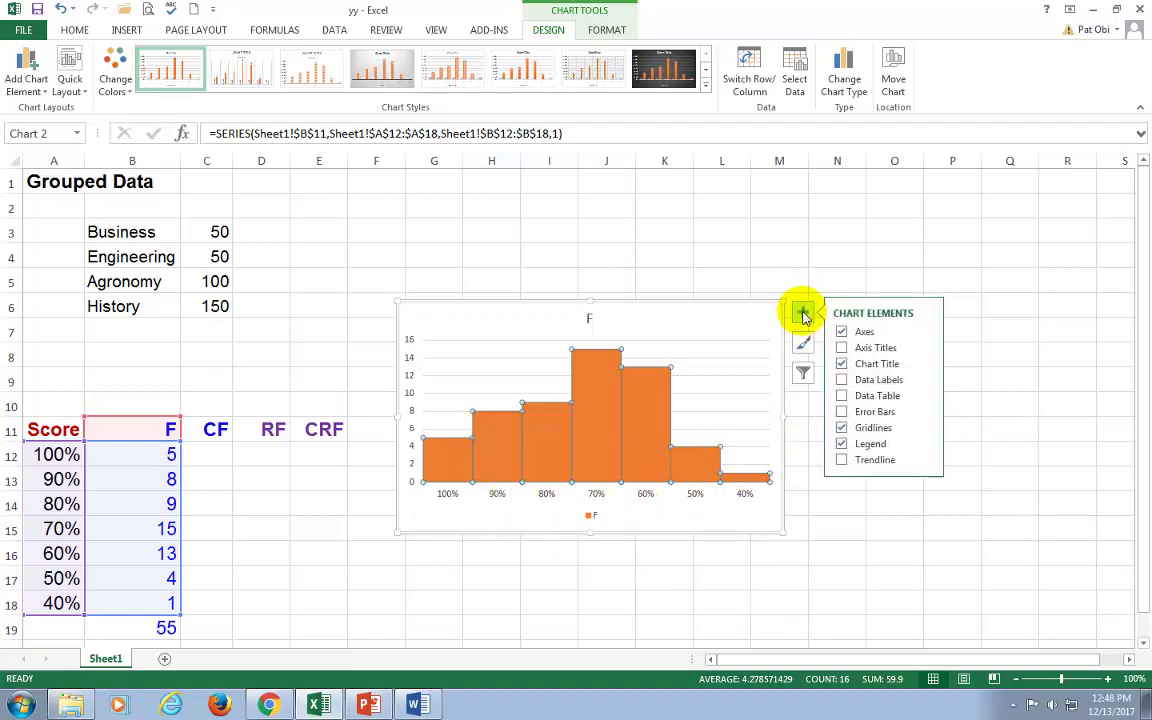
pyautogui.click(842, 348)
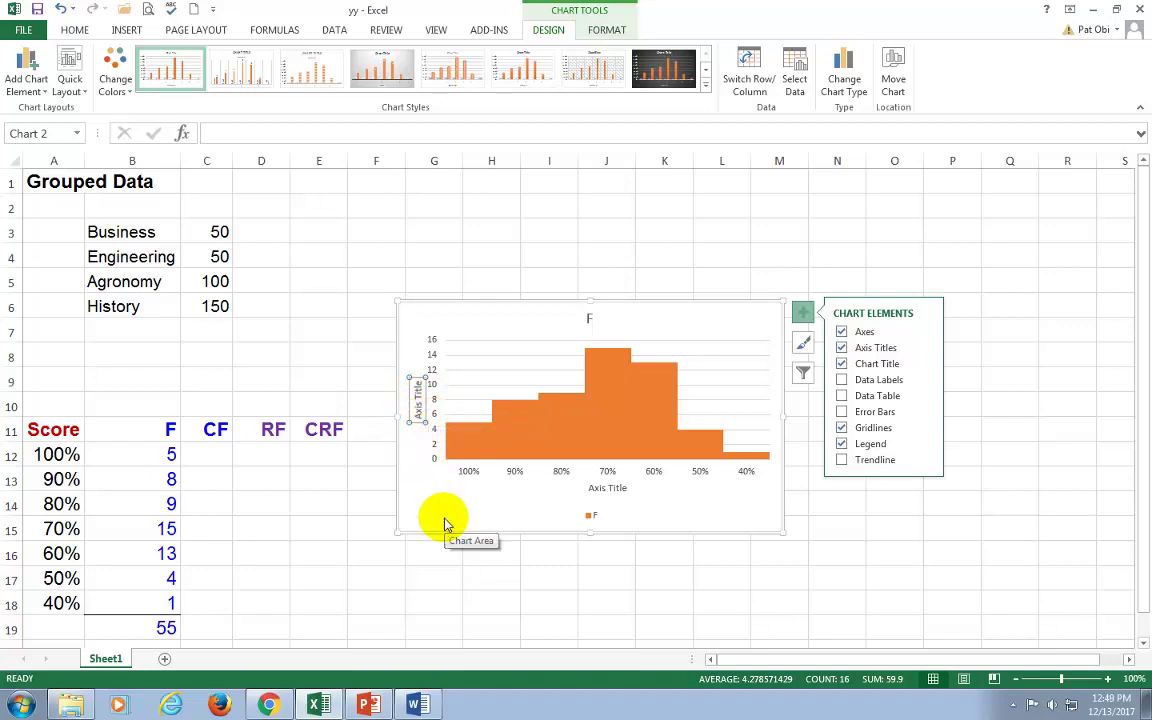
pyautogui.write('Freqency')
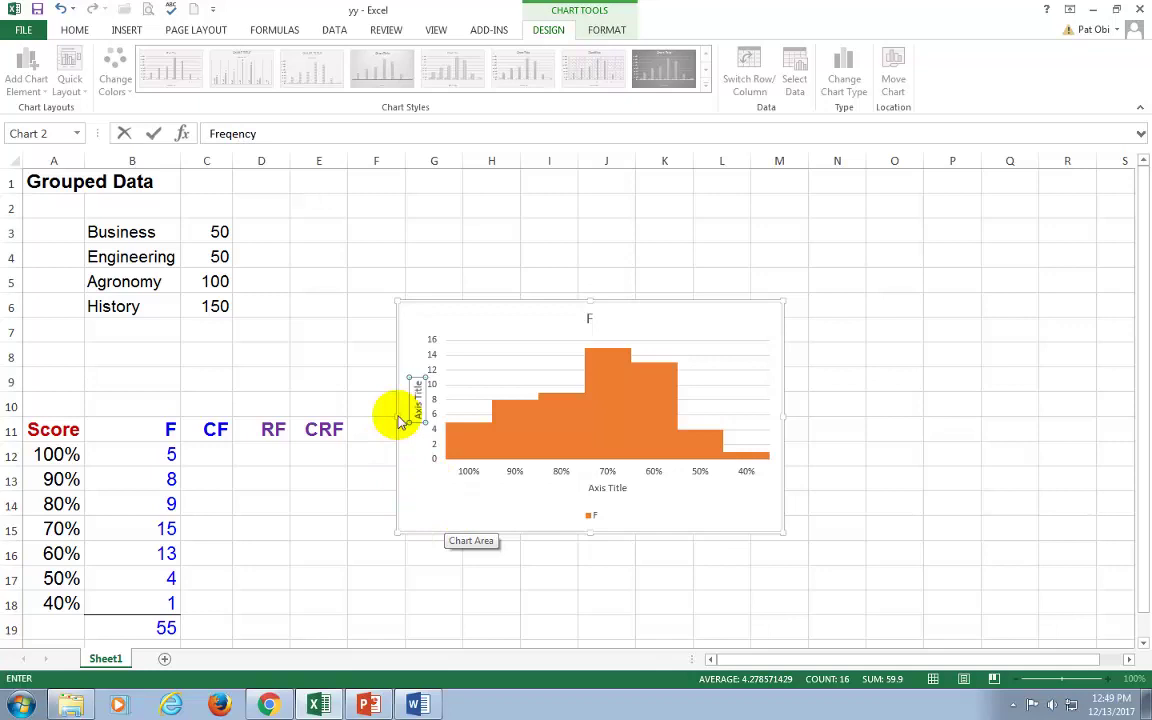
pyautogui.press('Return')
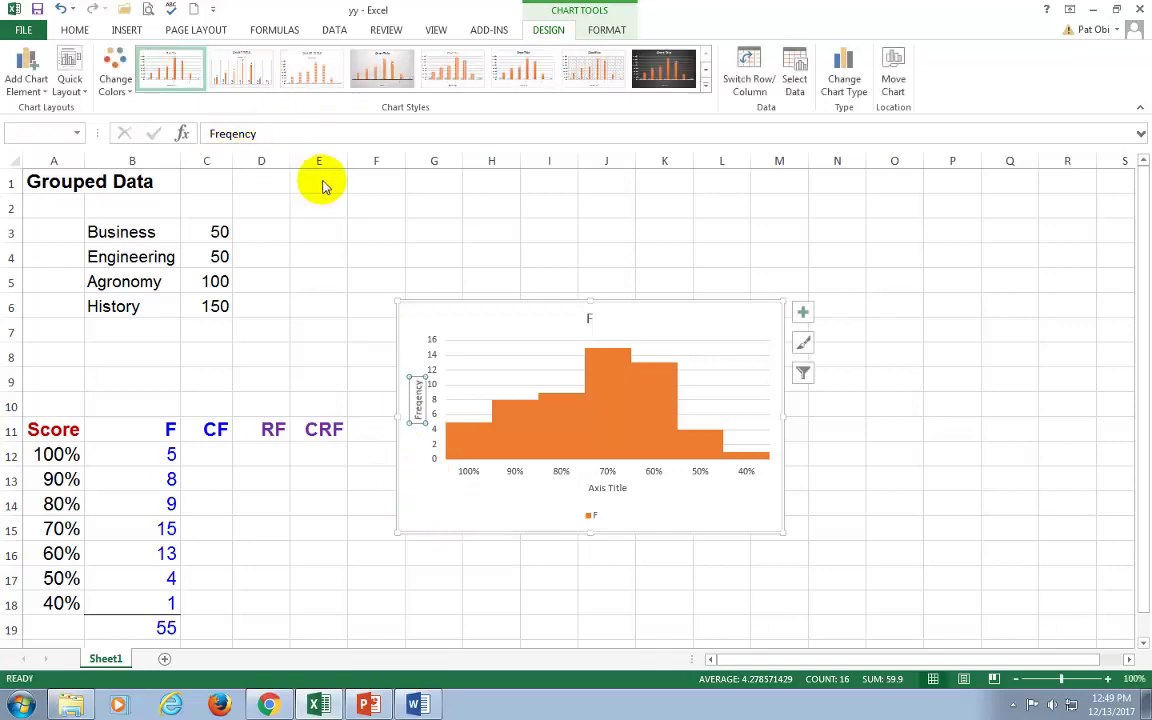
pyautogui.click(607, 490)
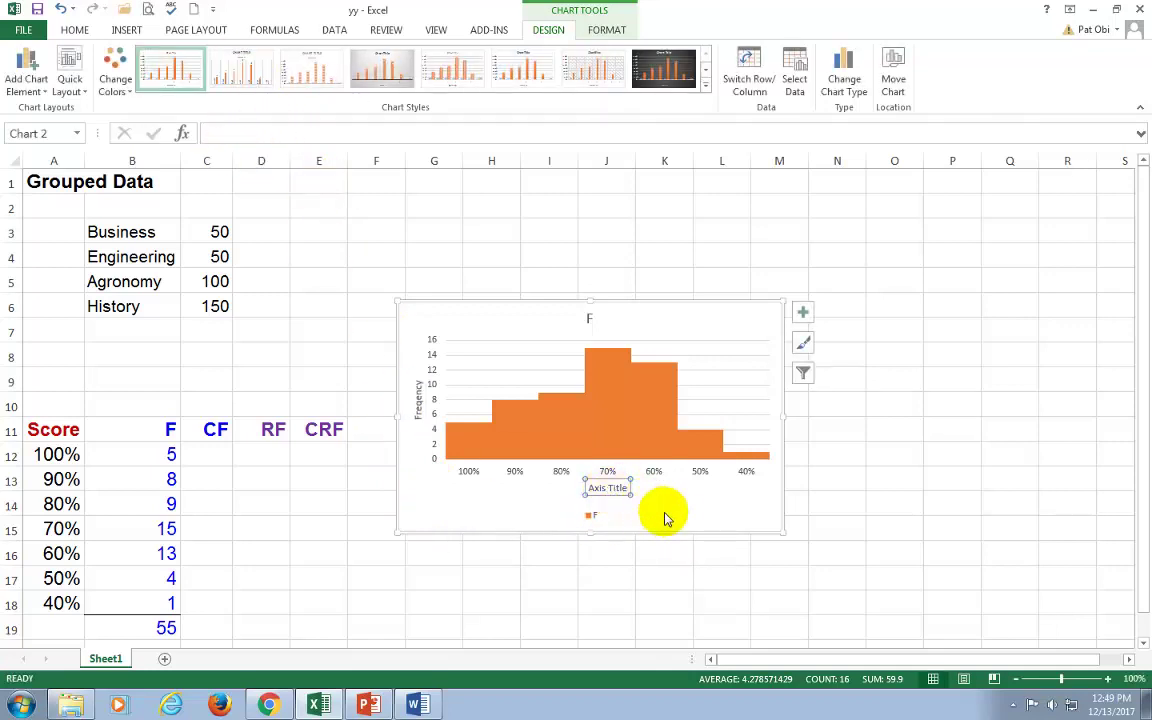
pyautogui.write('Score')
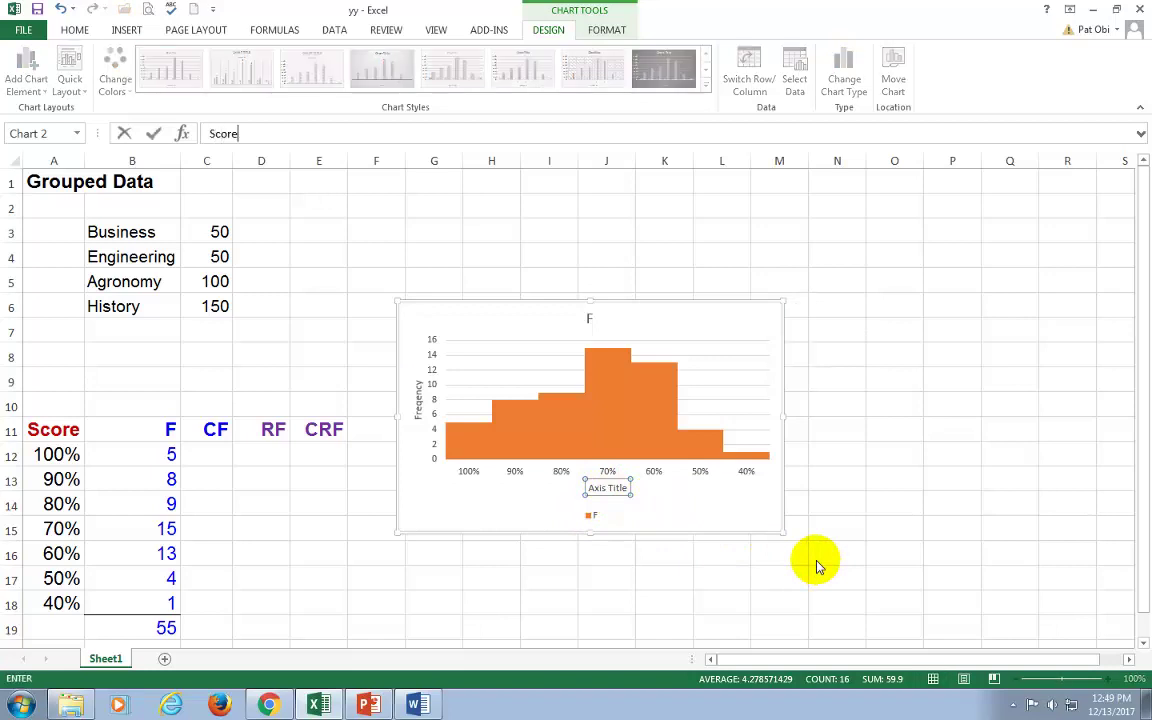
pyautogui.press('Return')
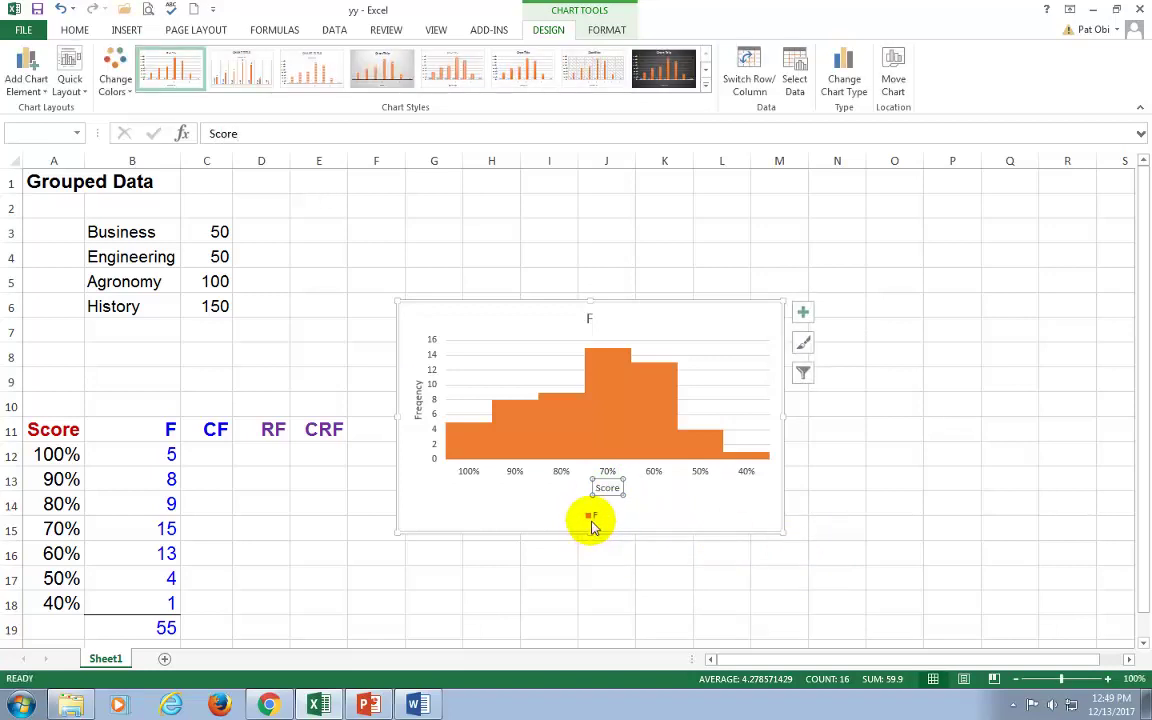
# Delete the legend and retitle the chart 'Frequency Histogram'.
pyautogui.press('Delete')
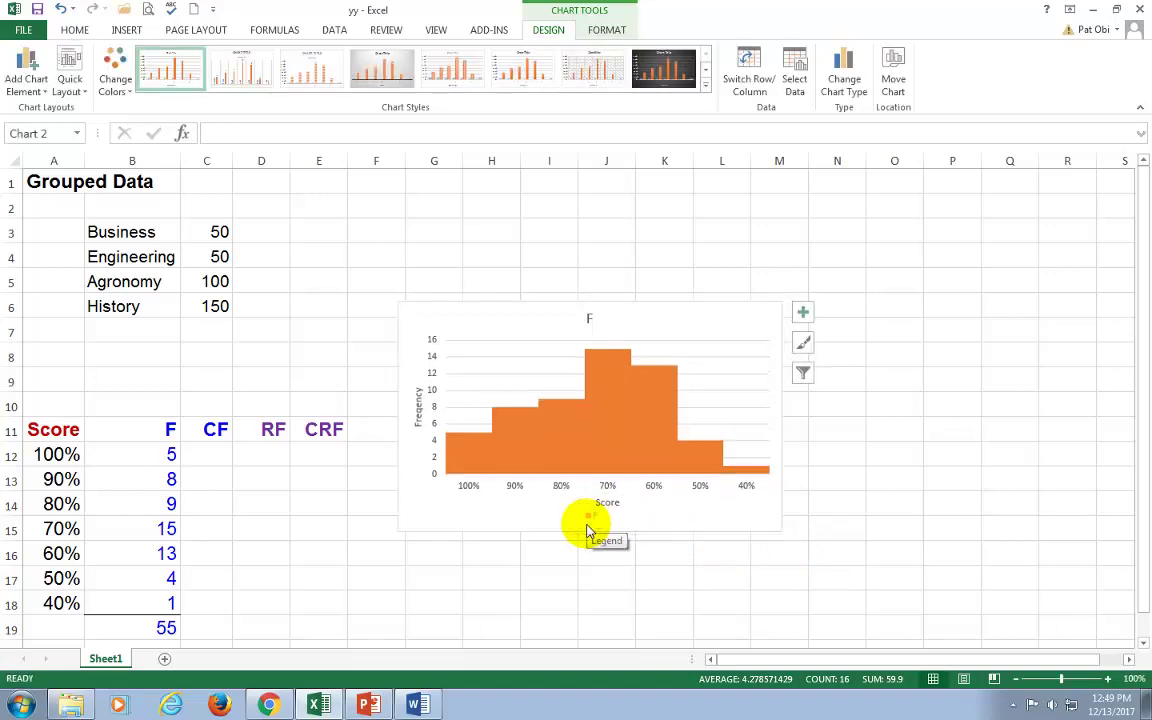
pyautogui.click(590, 318)
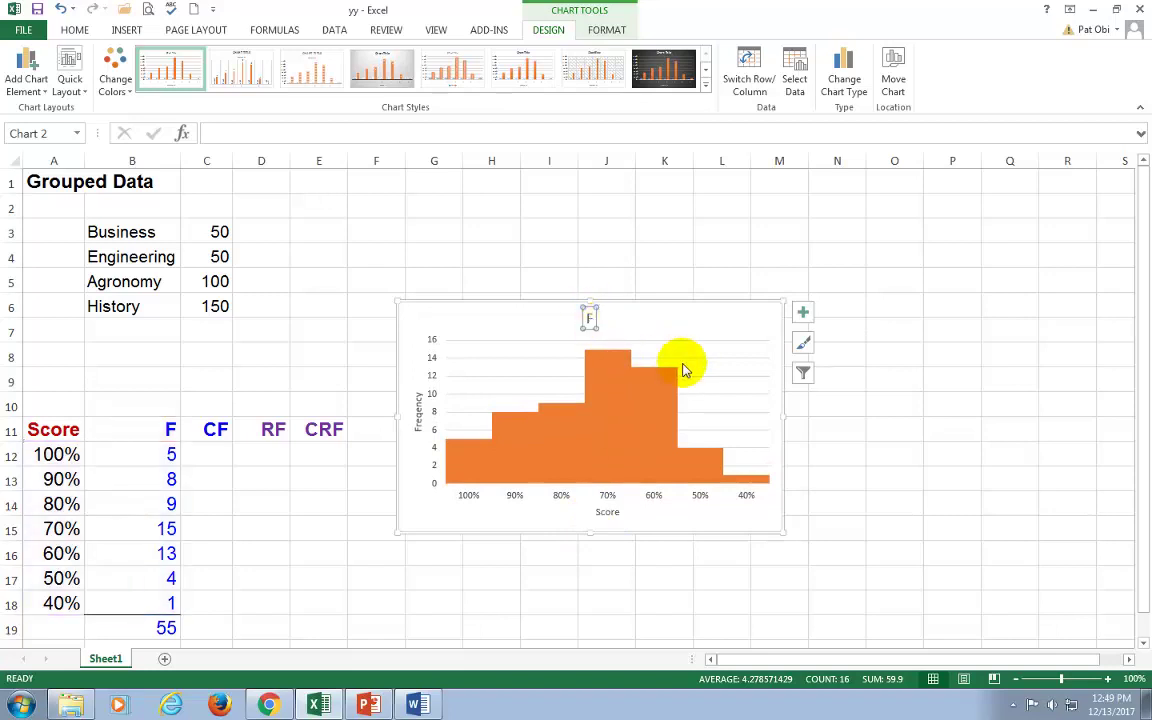
pyautogui.write('Frequency Histo')
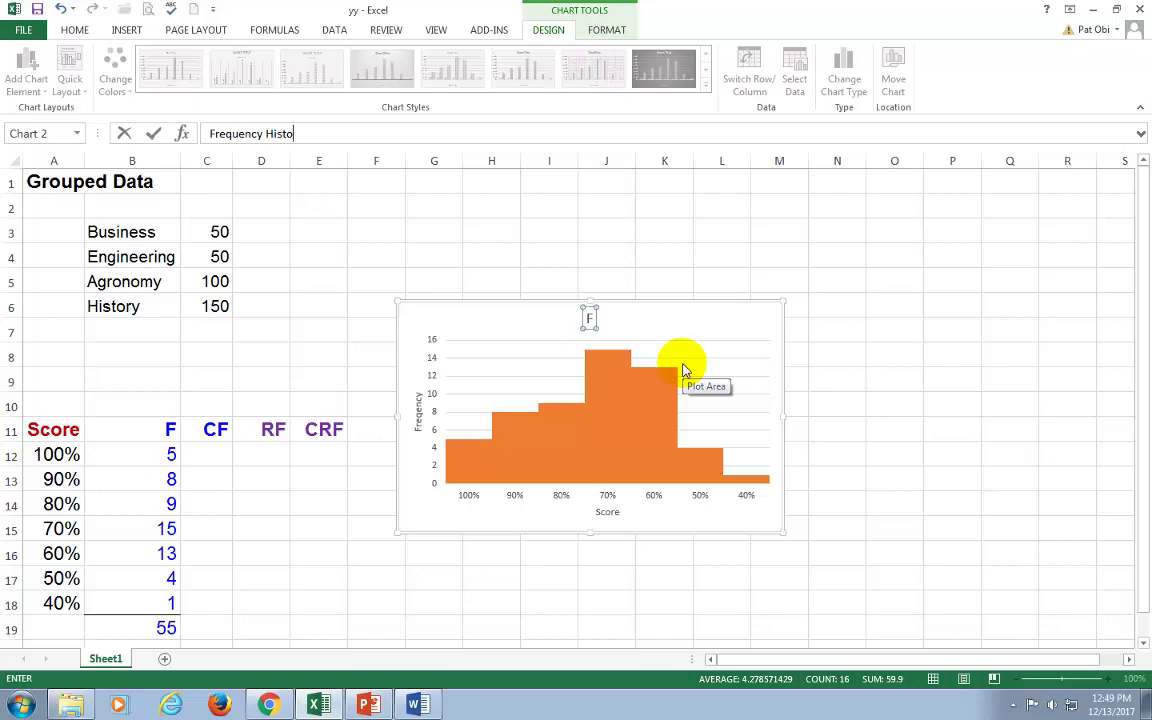
pyautogui.write('gram')
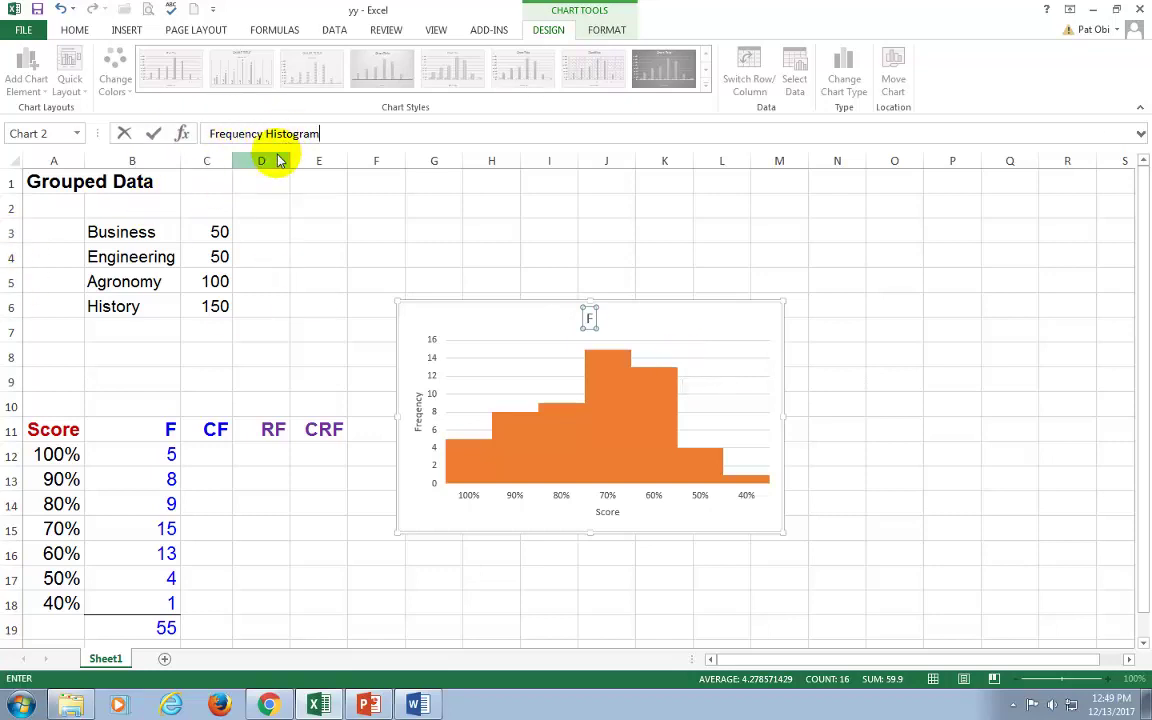
pyautogui.press('Return')
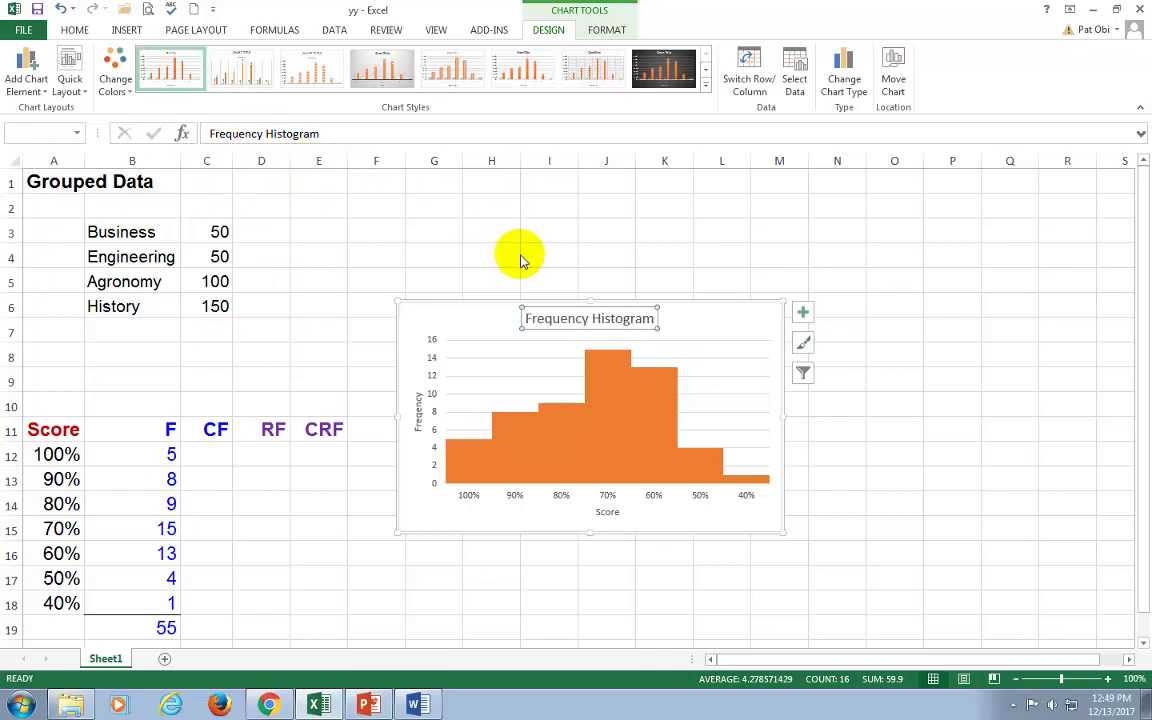
pyautogui.click(529, 260)
# Move the histogram over columns L–Q and insert a 2-D line chart of A11:B18.
pyautogui.moveTo(411, 321); pyautogui.dragTo(688, 231)
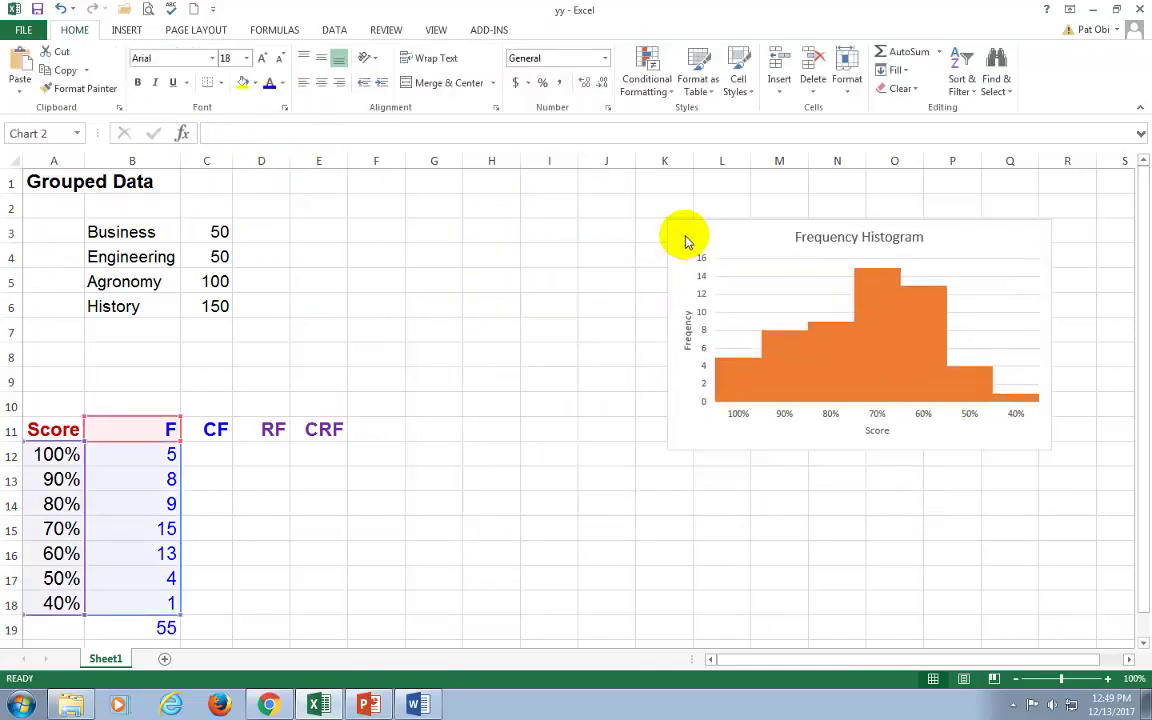
pyautogui.click(550, 358)
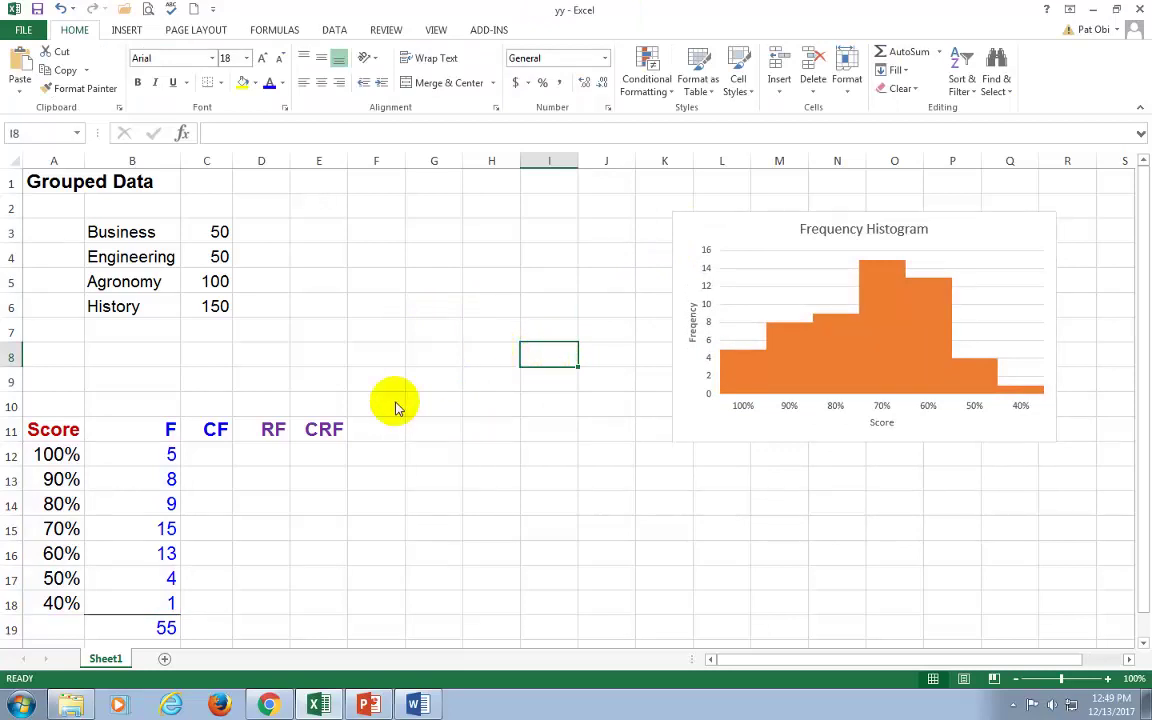
pyautogui.moveTo(45, 428)
pyautogui.mouseDown()
pyautogui.moveTo(138, 497)
pyautogui.moveTo(141, 605)
pyautogui.mouseUp()
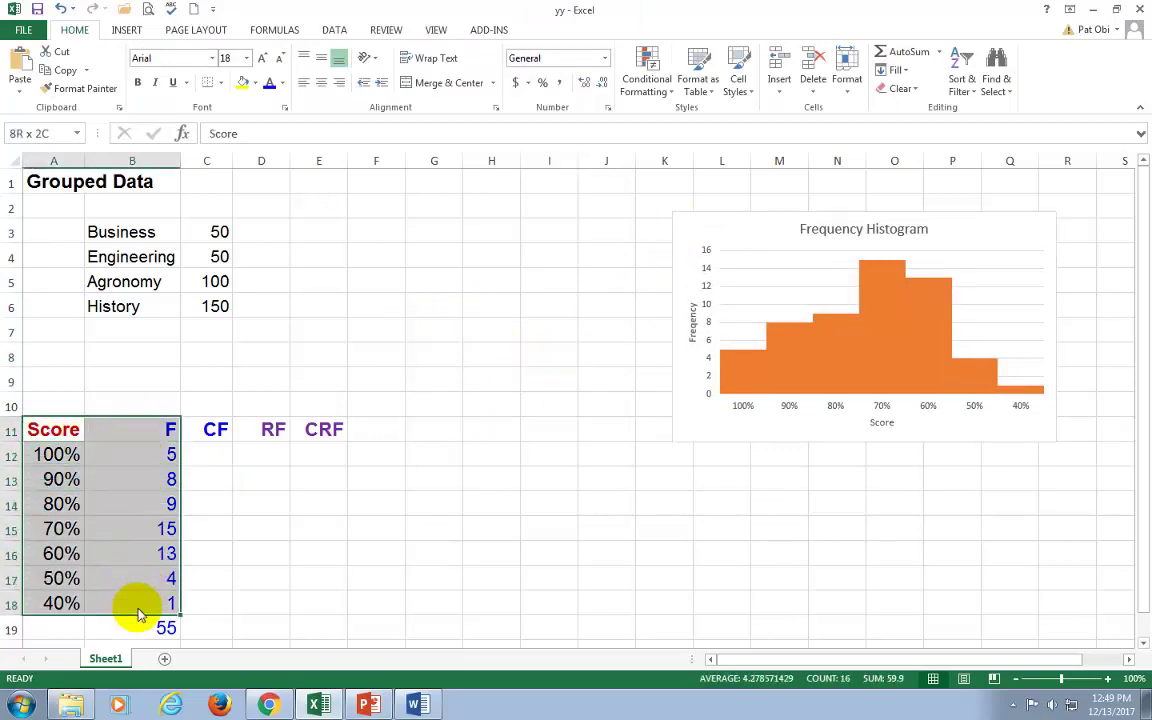
pyautogui.click(128, 30)
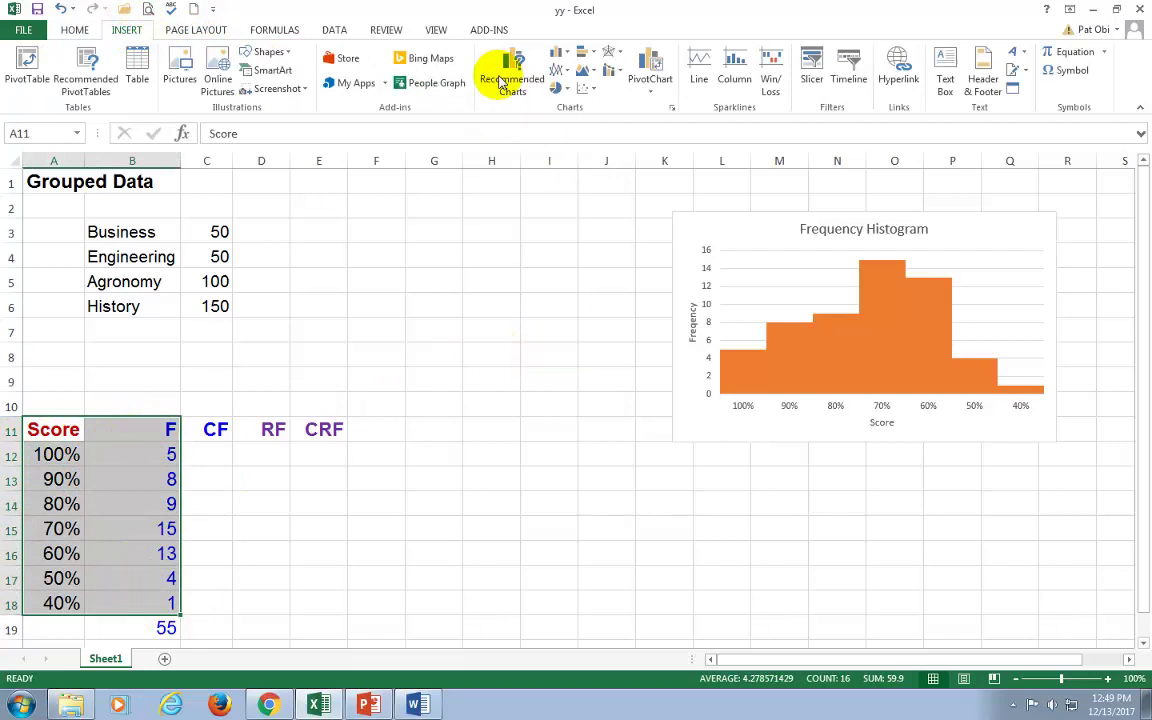
pyautogui.click(558, 72)
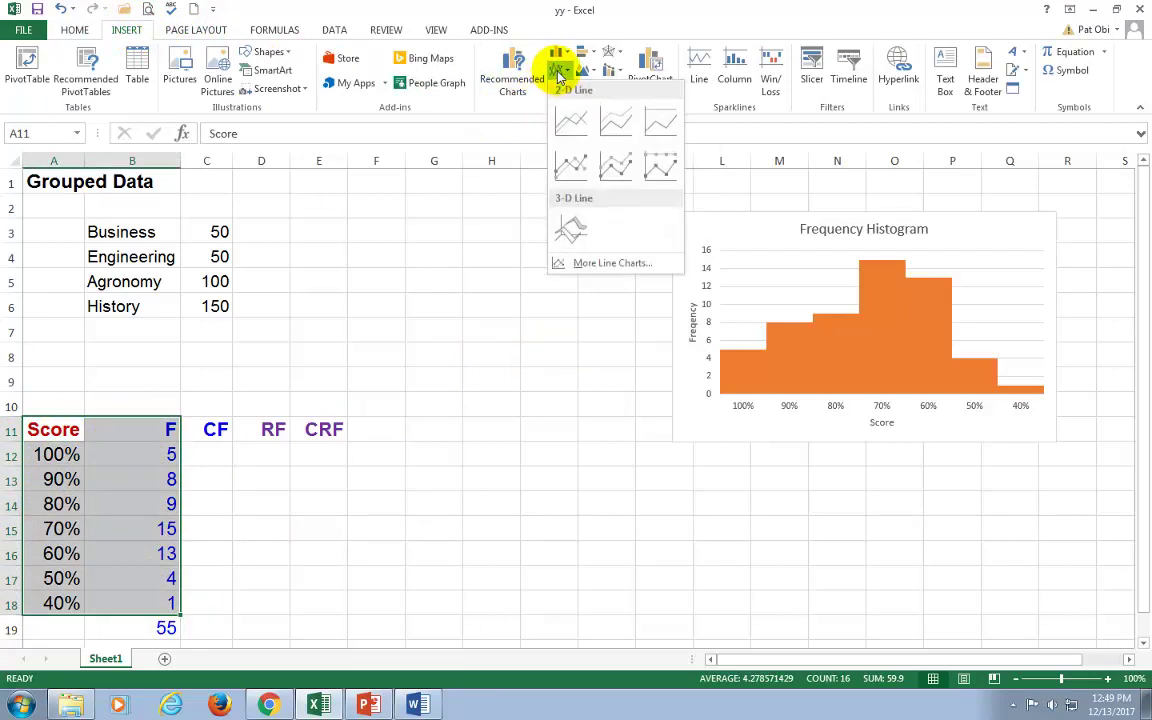
pyautogui.click(571, 128)
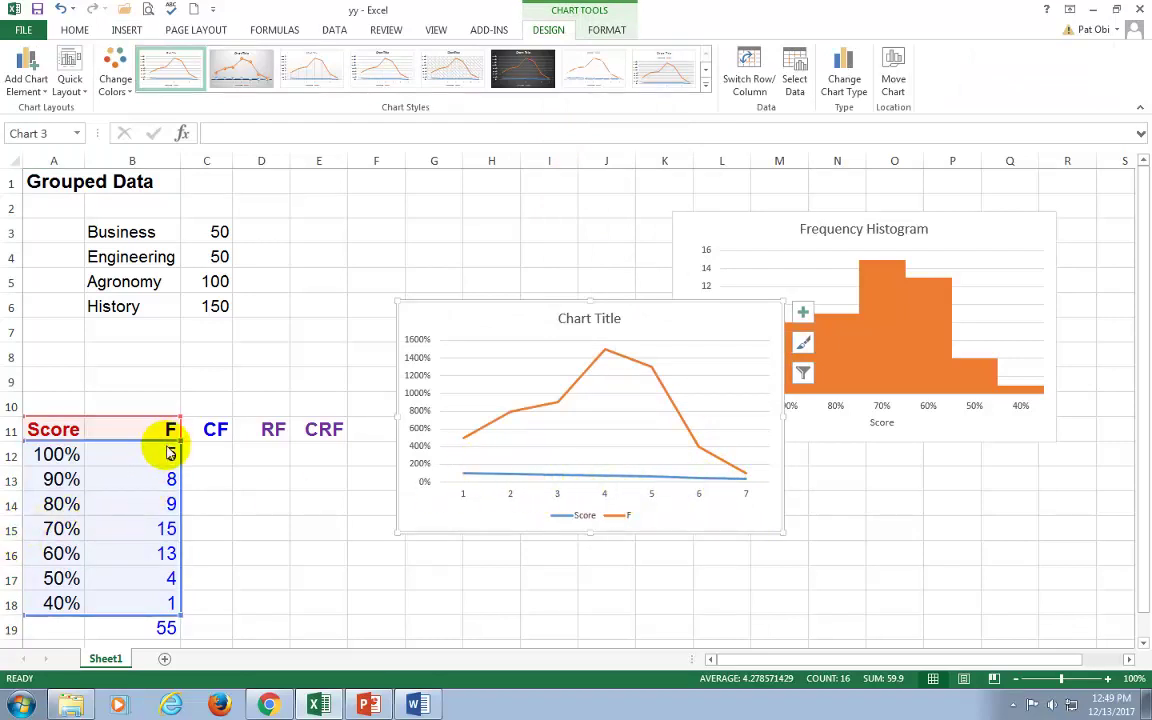
# Make the line chart plot only F, labelled with the A12:A18 scores.
pyautogui.rightClick(685, 516)
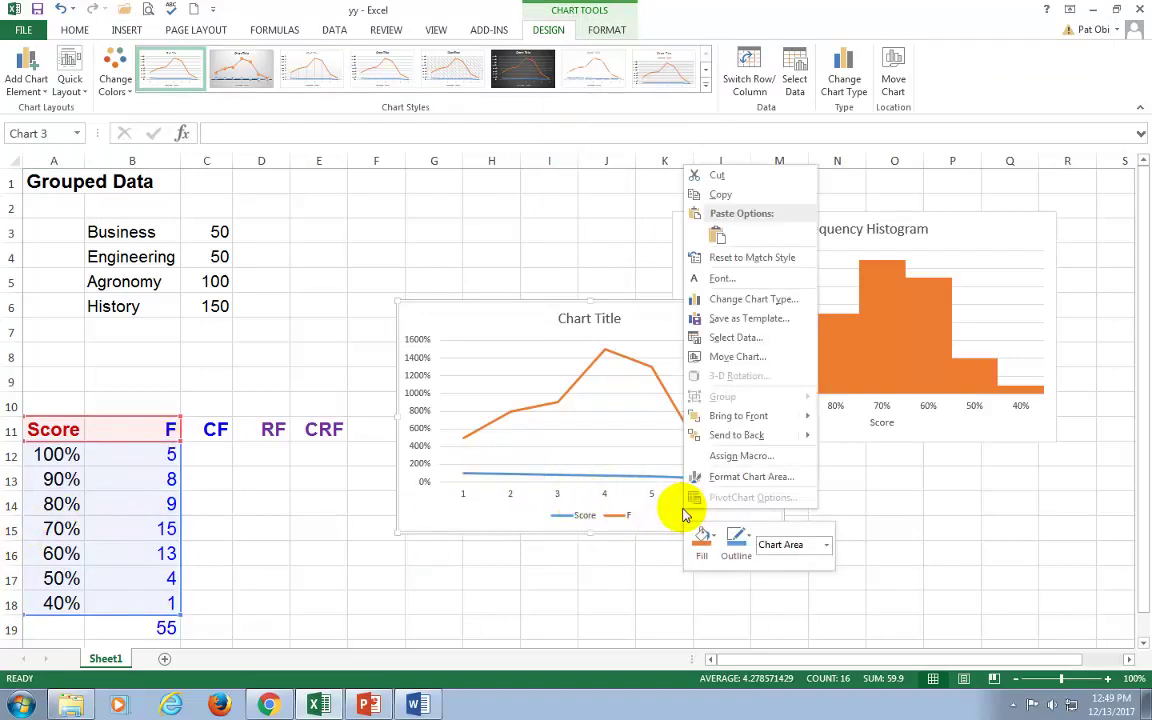
pyautogui.click(735, 337)
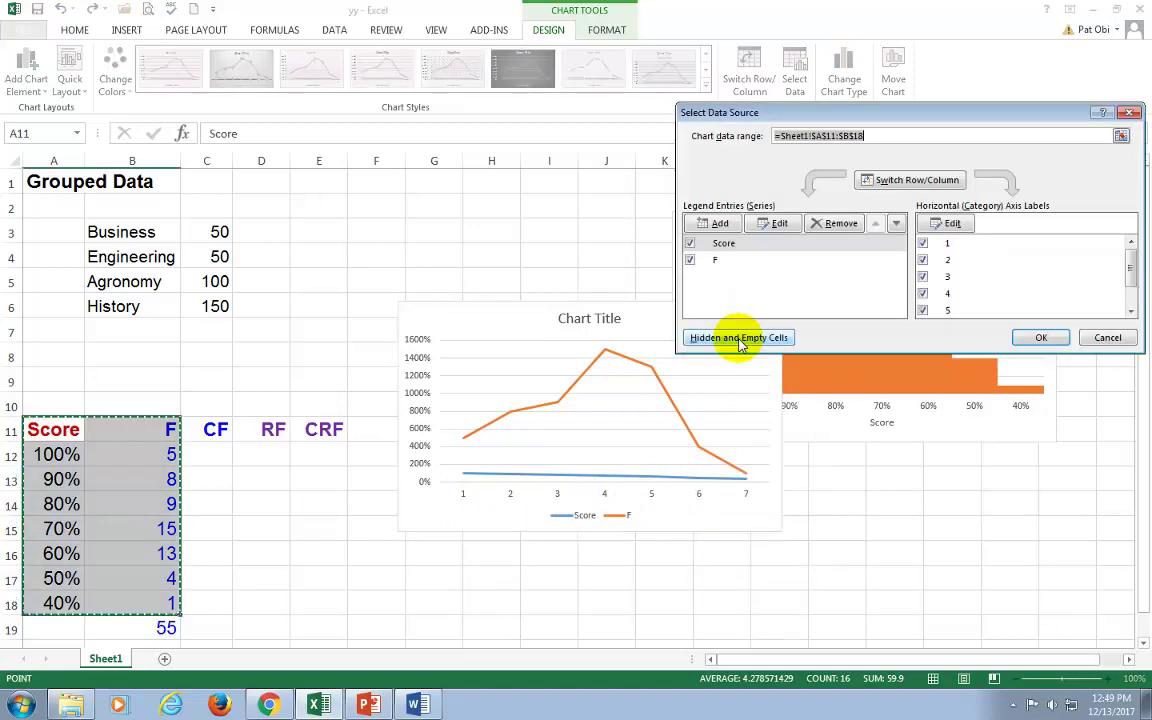
pyautogui.click(730, 244)
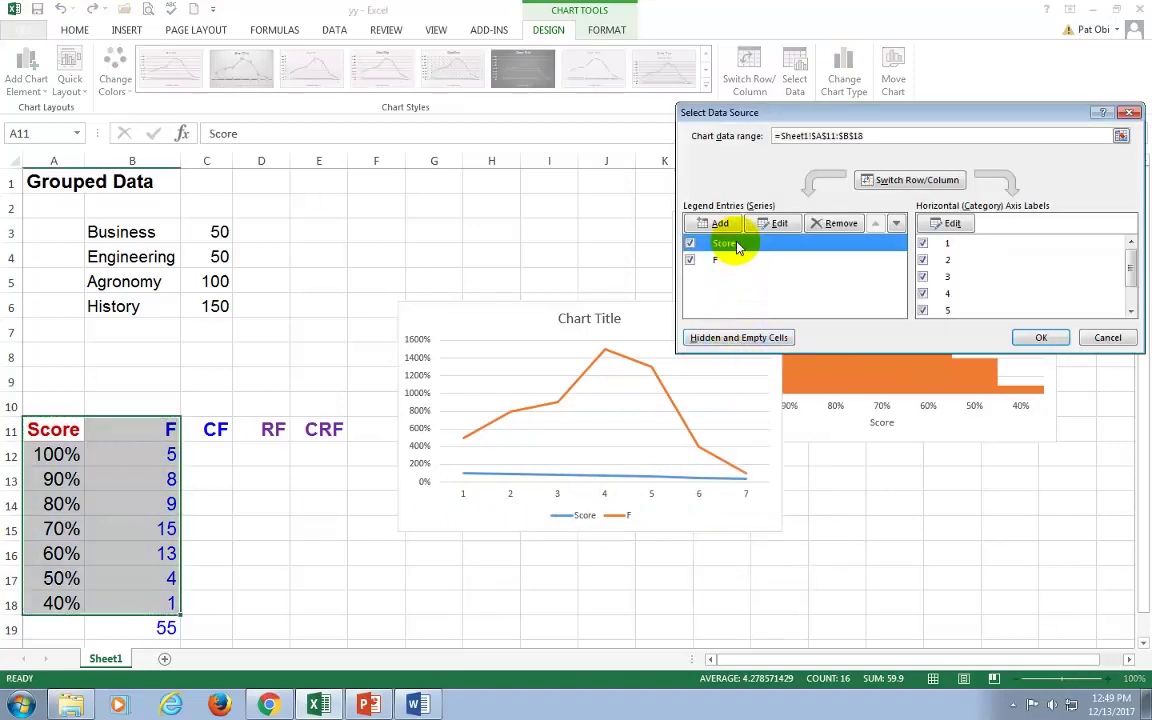
pyautogui.click(838, 223)
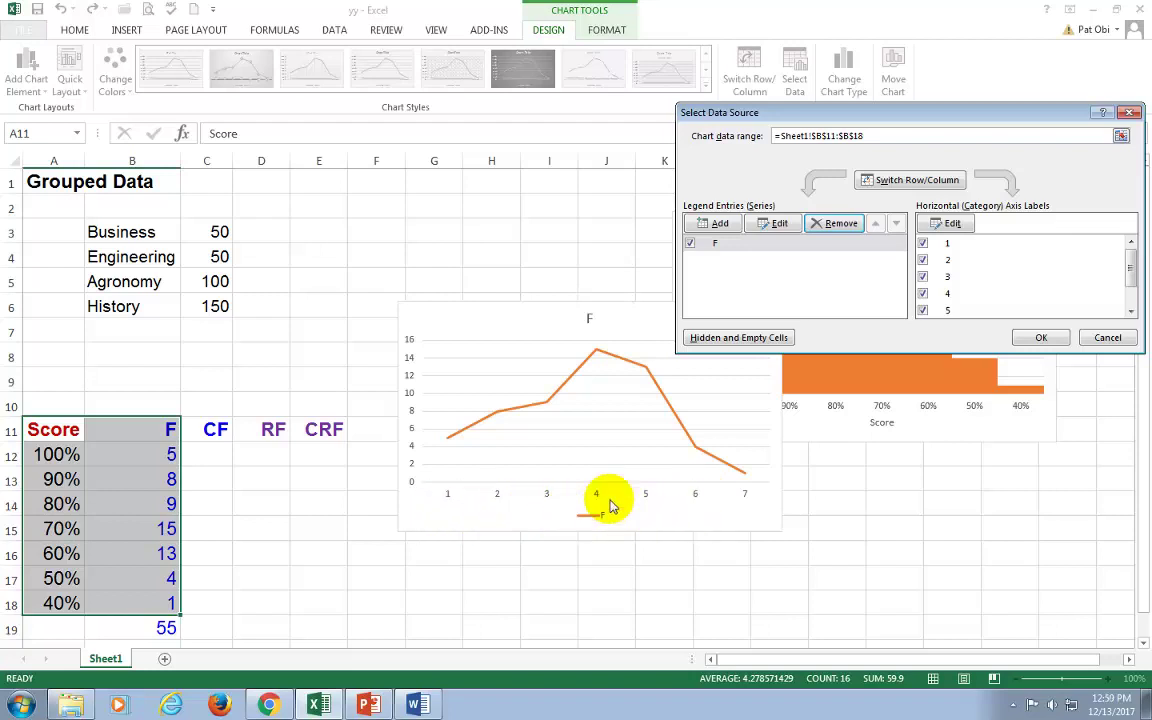
pyautogui.click(945, 225)
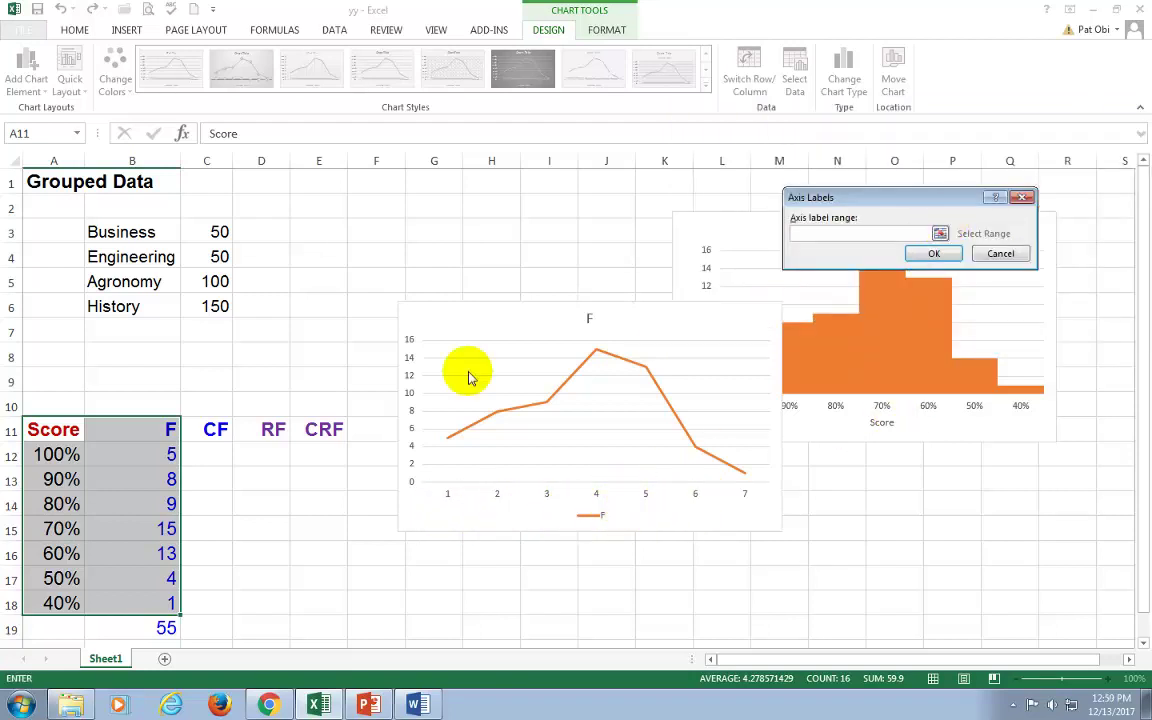
pyautogui.moveTo(55, 462); pyautogui.dragTo(45, 610)
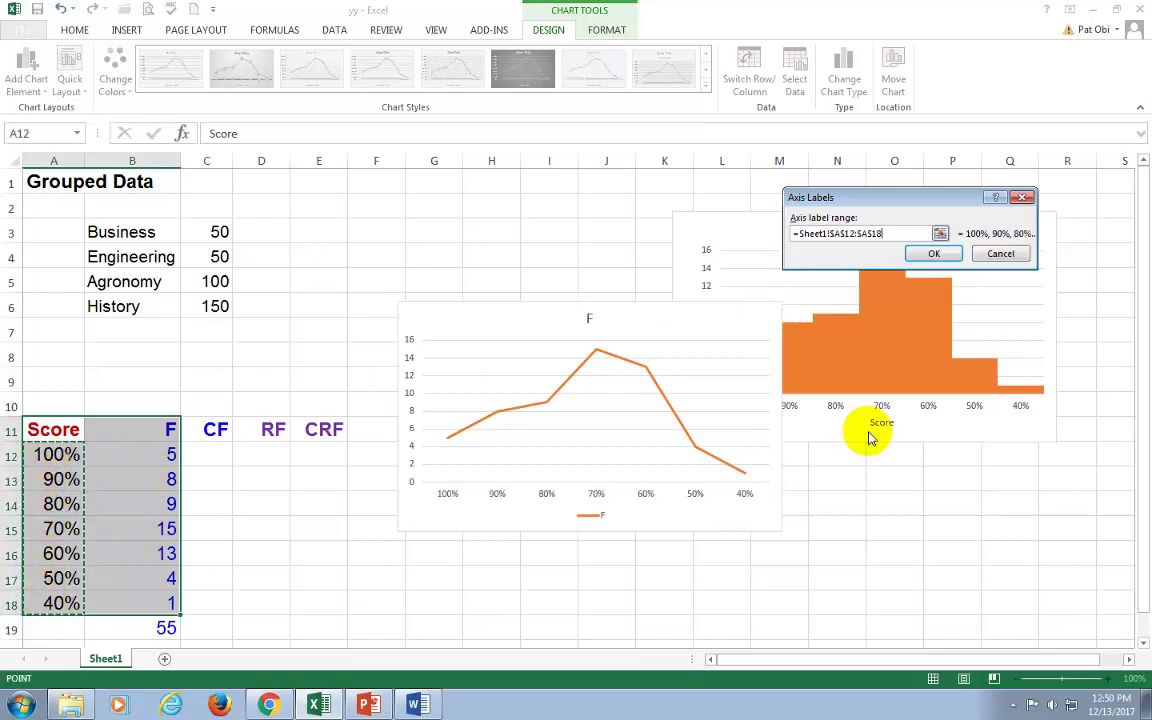
pyautogui.click(934, 252)
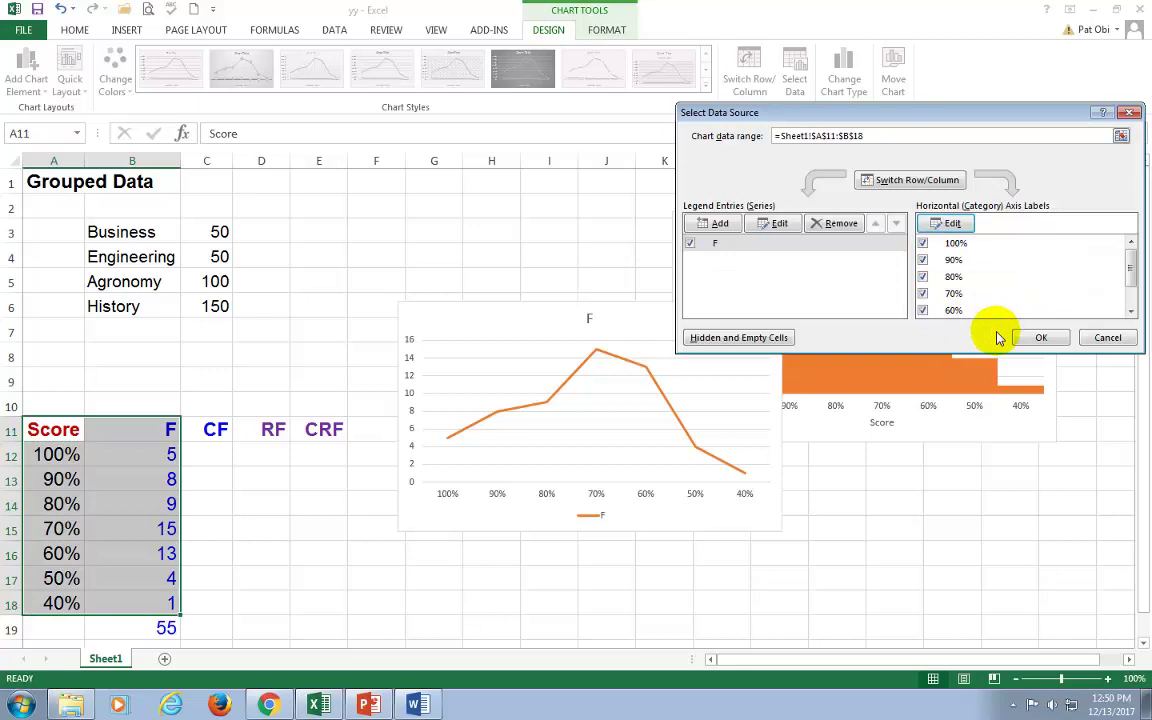
pyautogui.click(1038, 337)
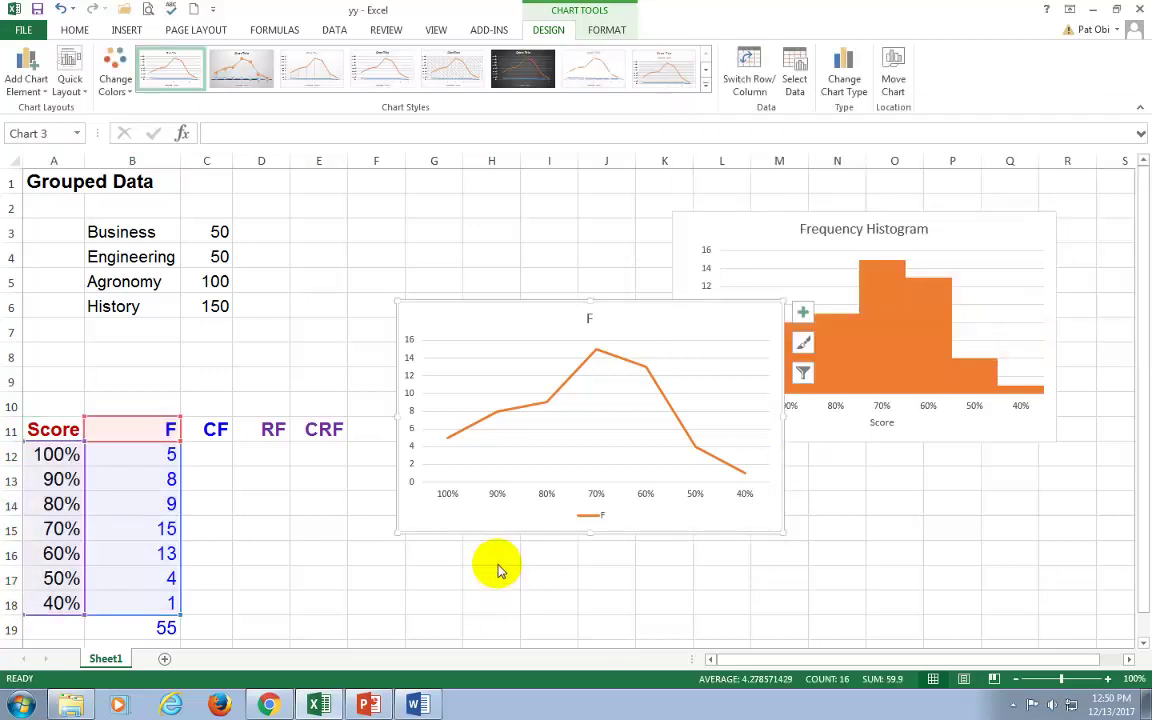
# Delete the line chart's legend and move it up beside the histogram.
pyautogui.click(598, 518)
pyautogui.press('Delete')
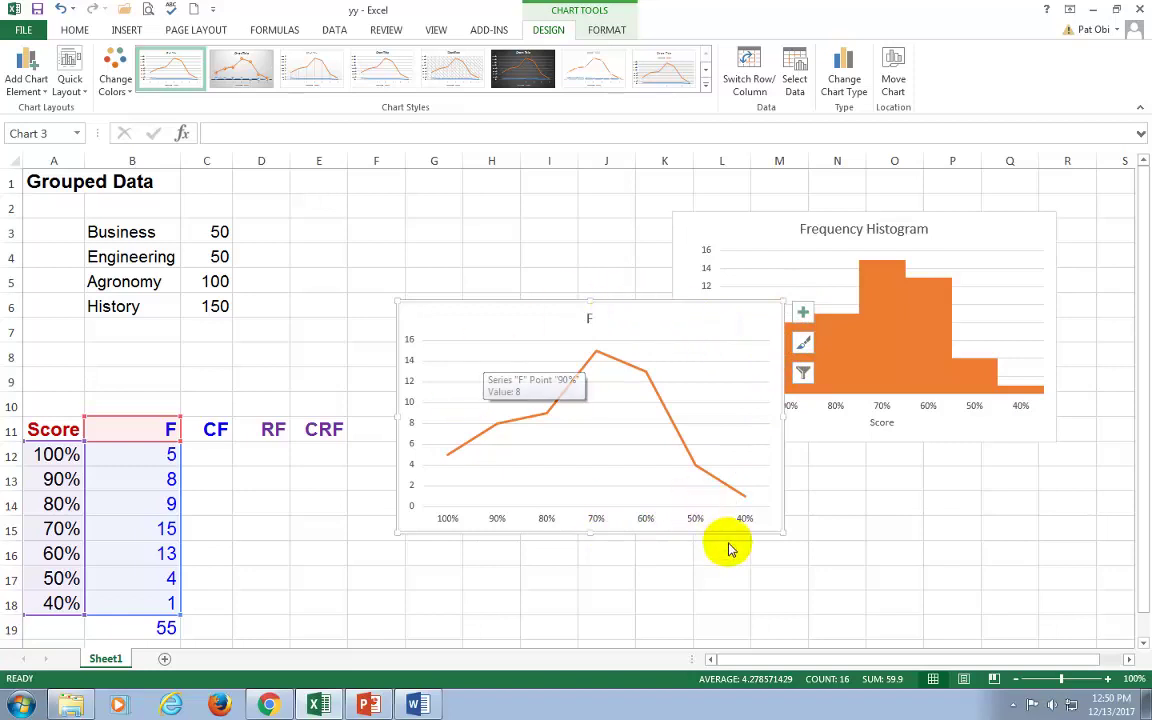
pyautogui.click(588, 605)
pyautogui.moveTo(690, 326); pyautogui.dragTo(779, 214)
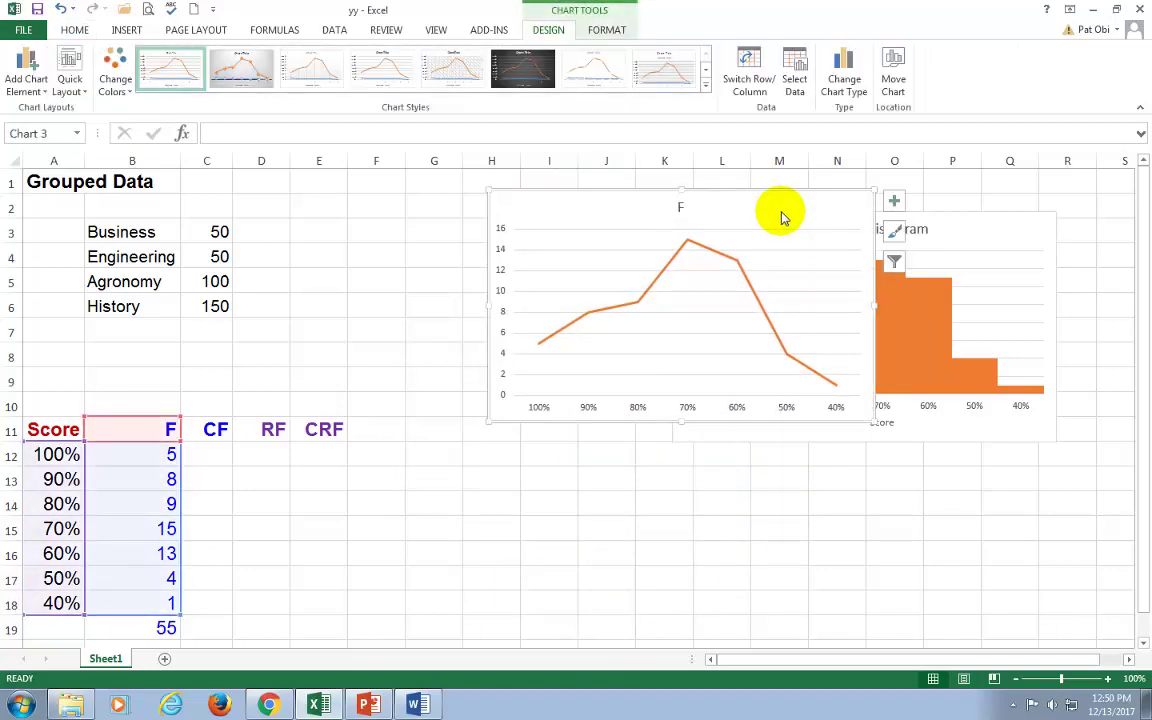
pyautogui.hotkey('alt', 'Tab')
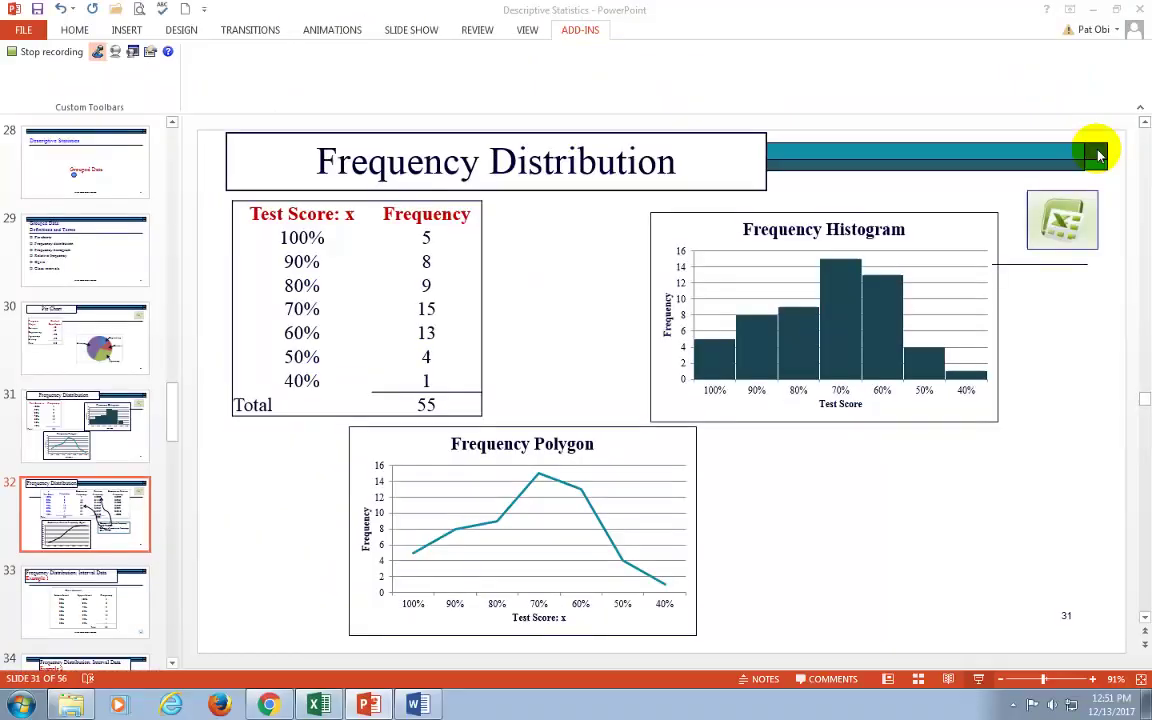
pyautogui.hotkey('alt', 'Tab')
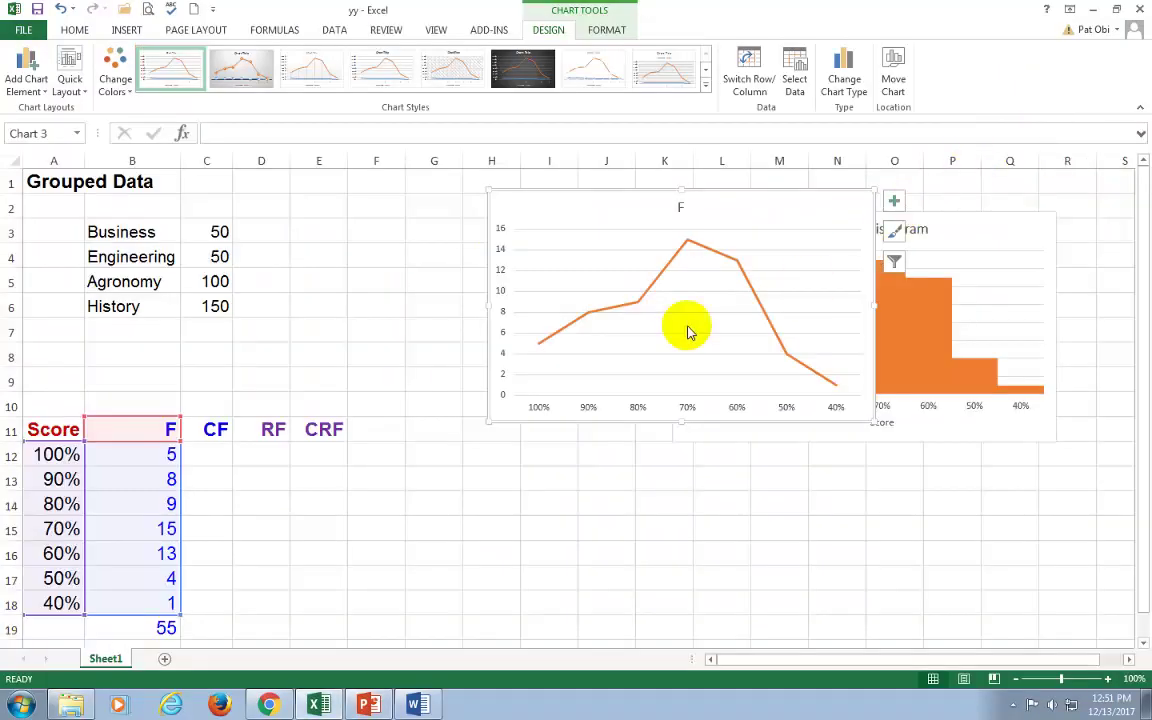
# Enter =B12 in C12 as the first cumulative frequency.
pyautogui.click(224, 453)
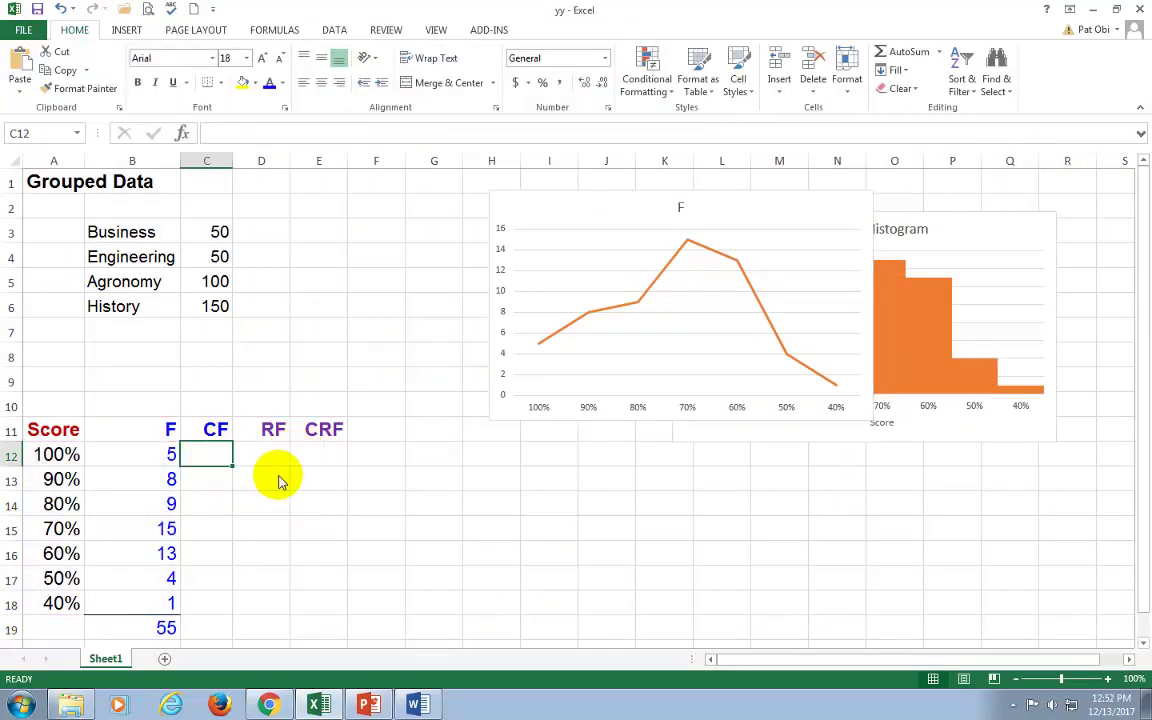
pyautogui.write('=')
pyautogui.click(167, 458)
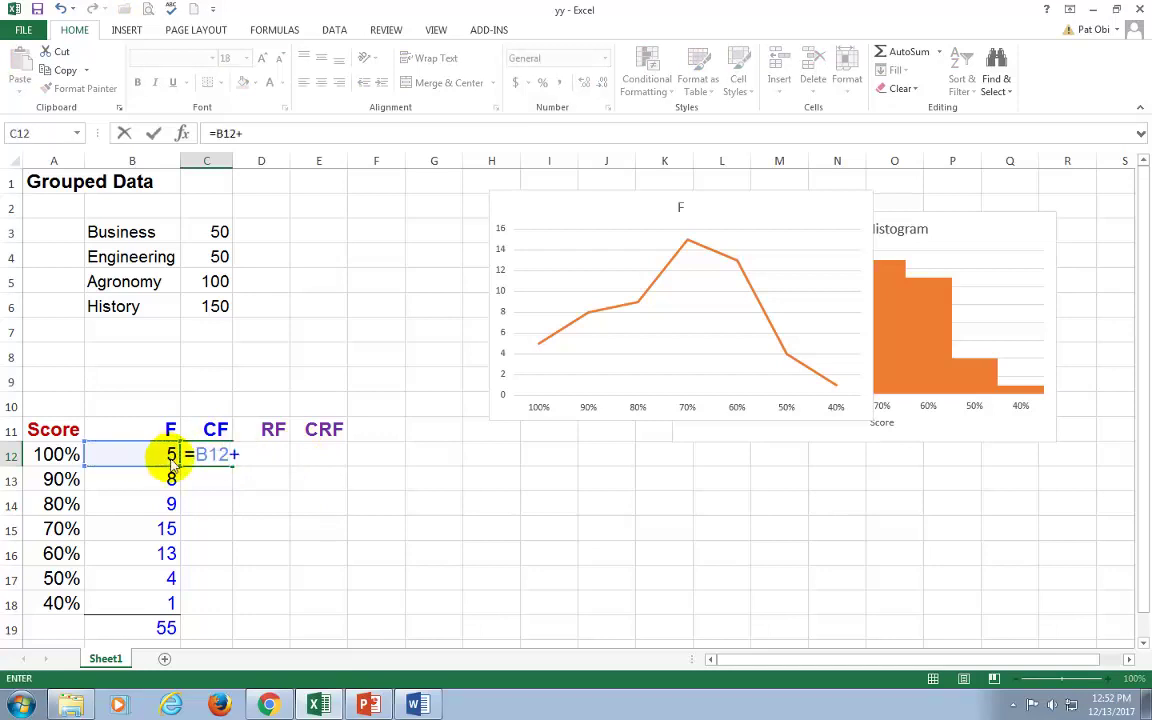
pyautogui.press('Return')
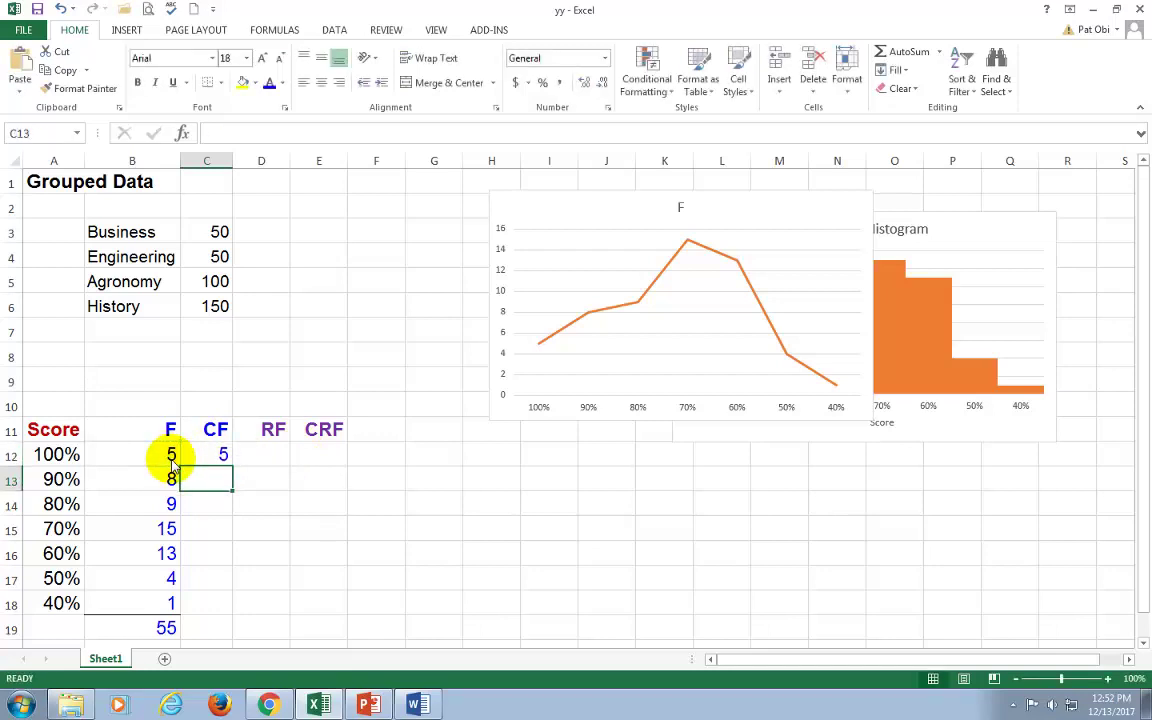
pyautogui.press('Up')
# Enter =C12+B13 in C13 and fill it down to C18.
pyautogui.click(213, 488)
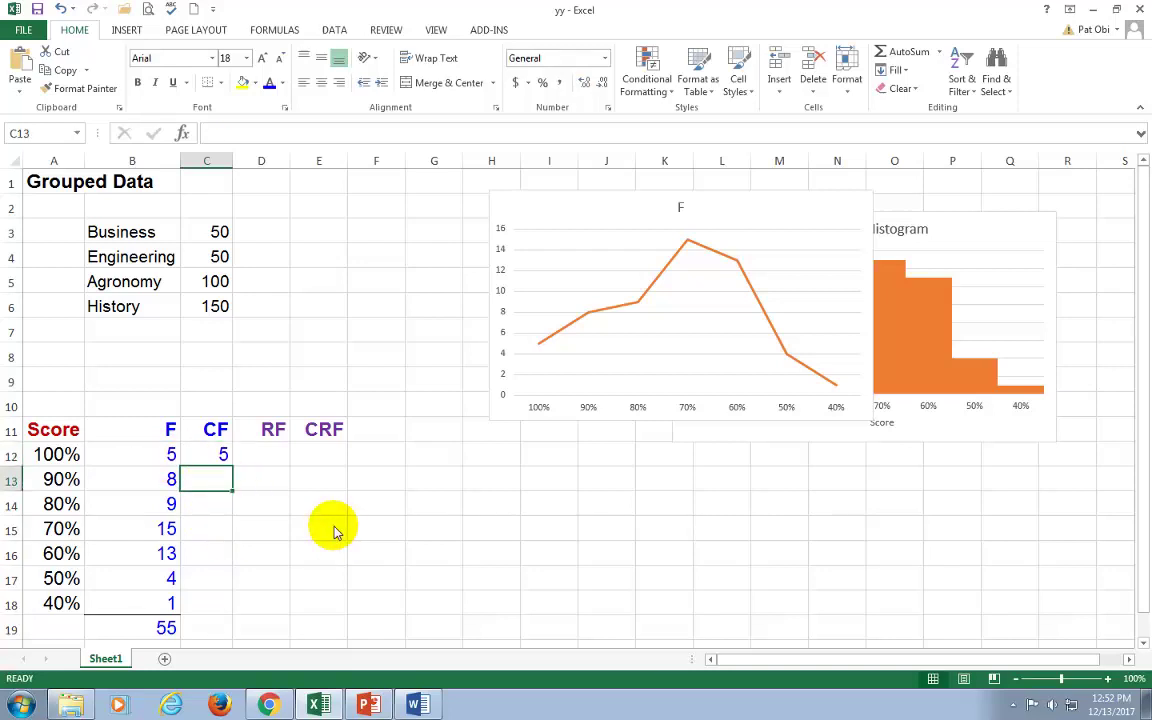
pyautogui.write('=')
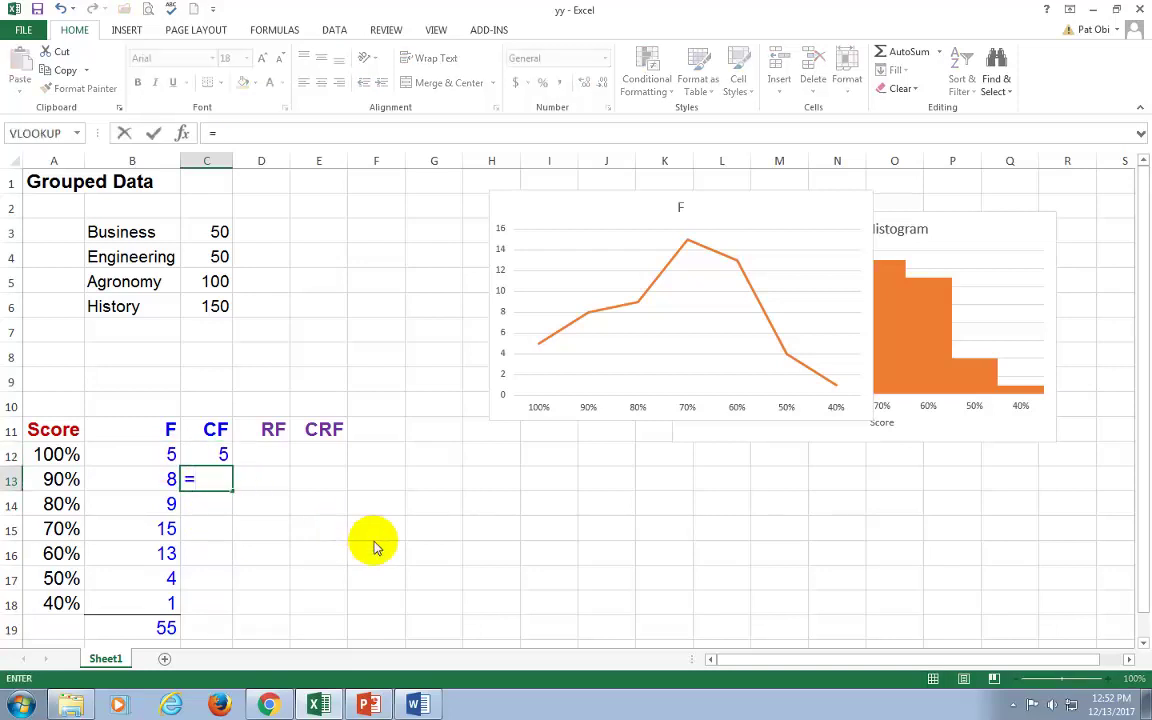
pyautogui.click(222, 456)
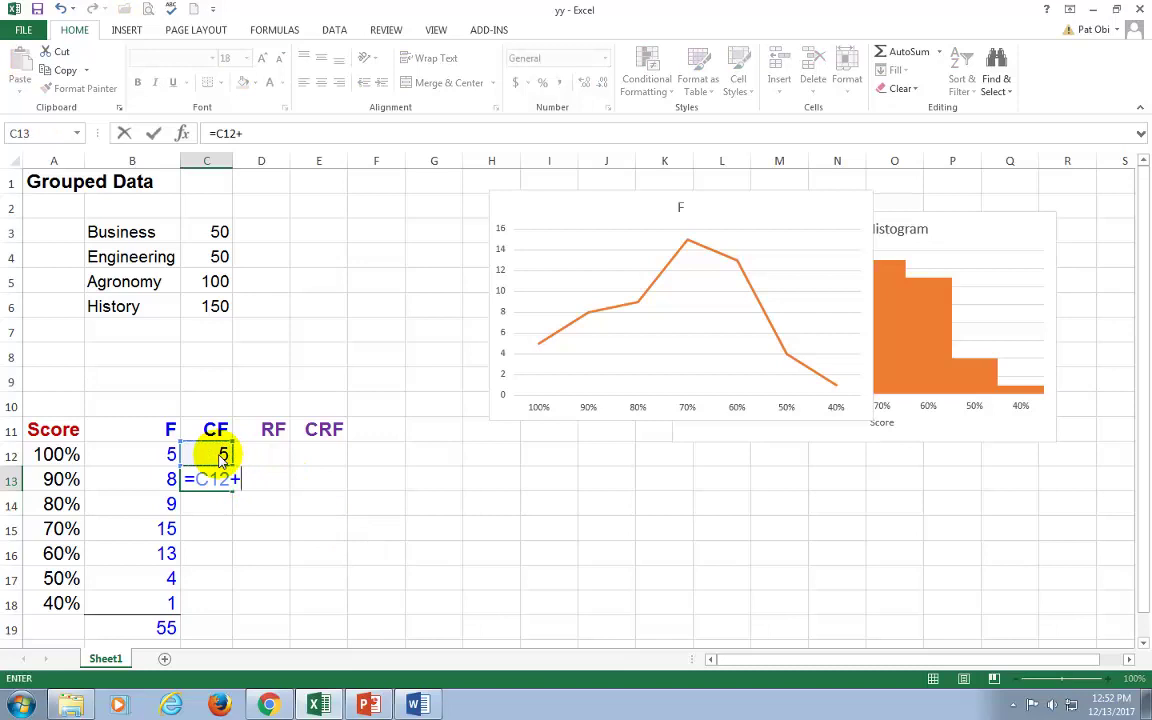
pyautogui.click(156, 484)
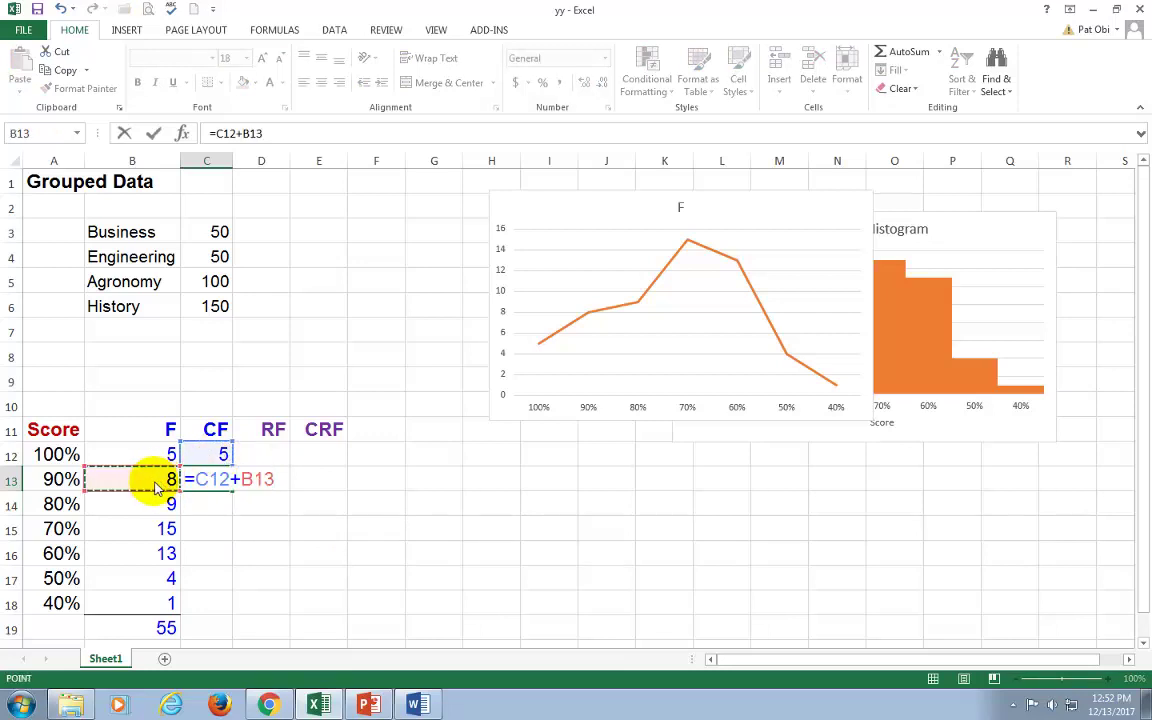
pyautogui.press('Return')
pyautogui.press('Up')
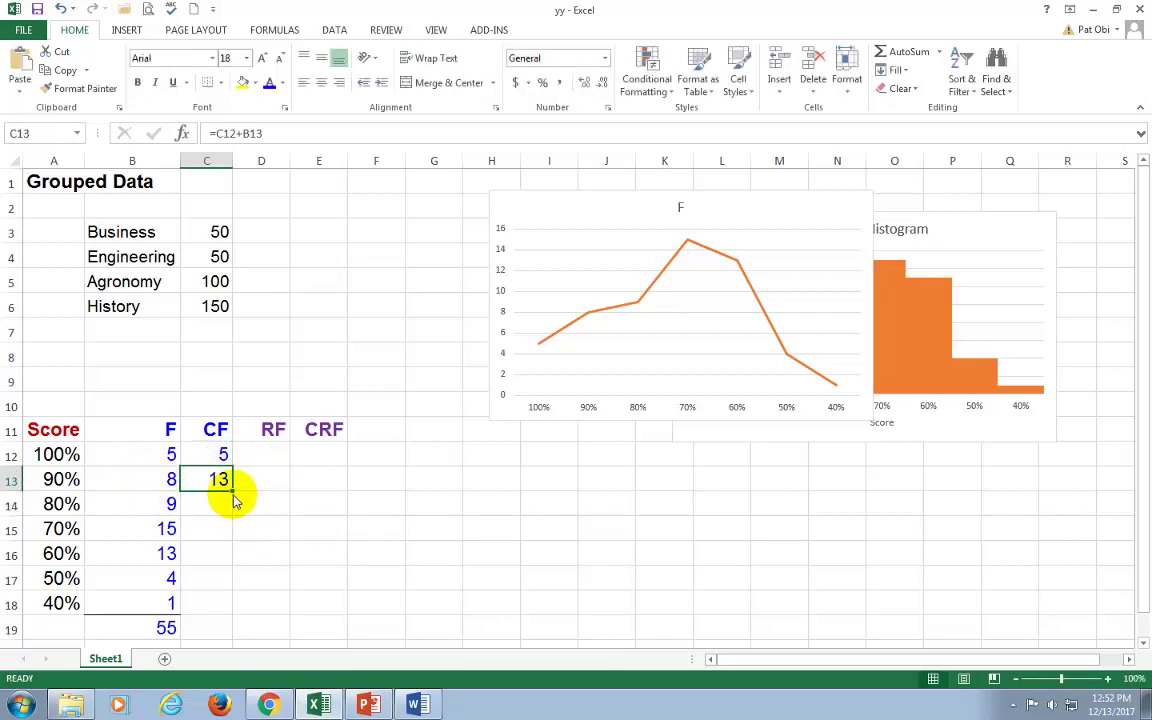
pyautogui.doubleClick(231, 491)
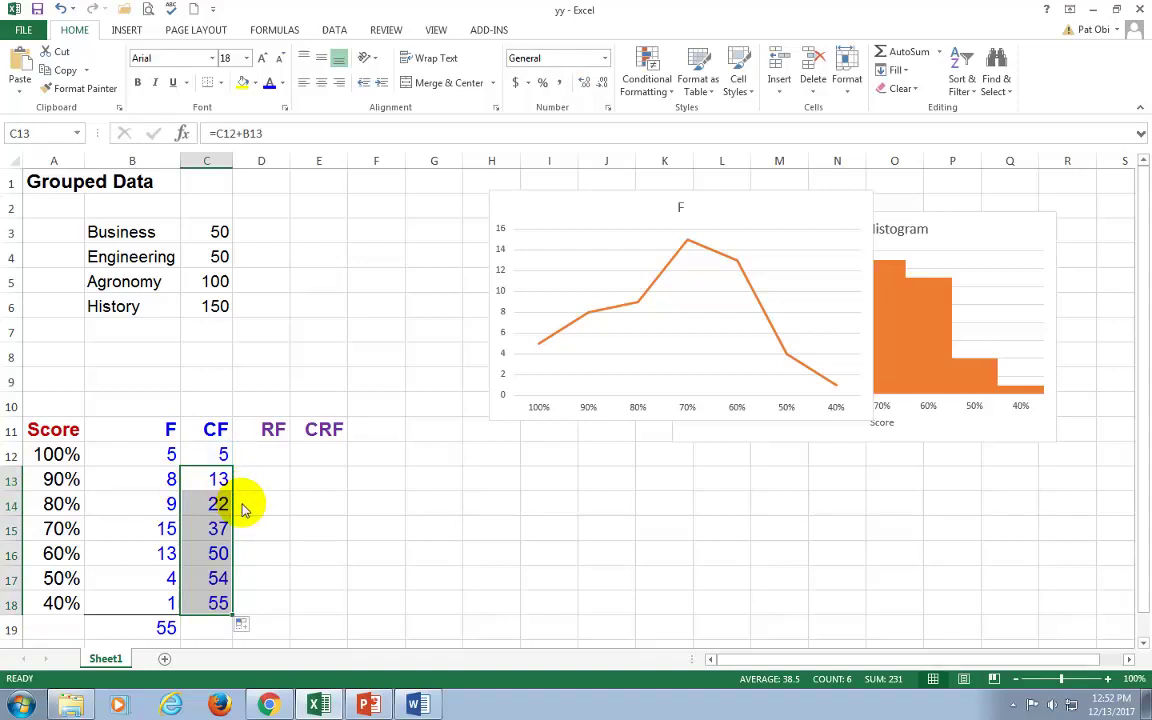
# Enter =B12/B19 in D12 as the first relative frequency.
pyautogui.click(267, 457)
pyautogui.write('=')
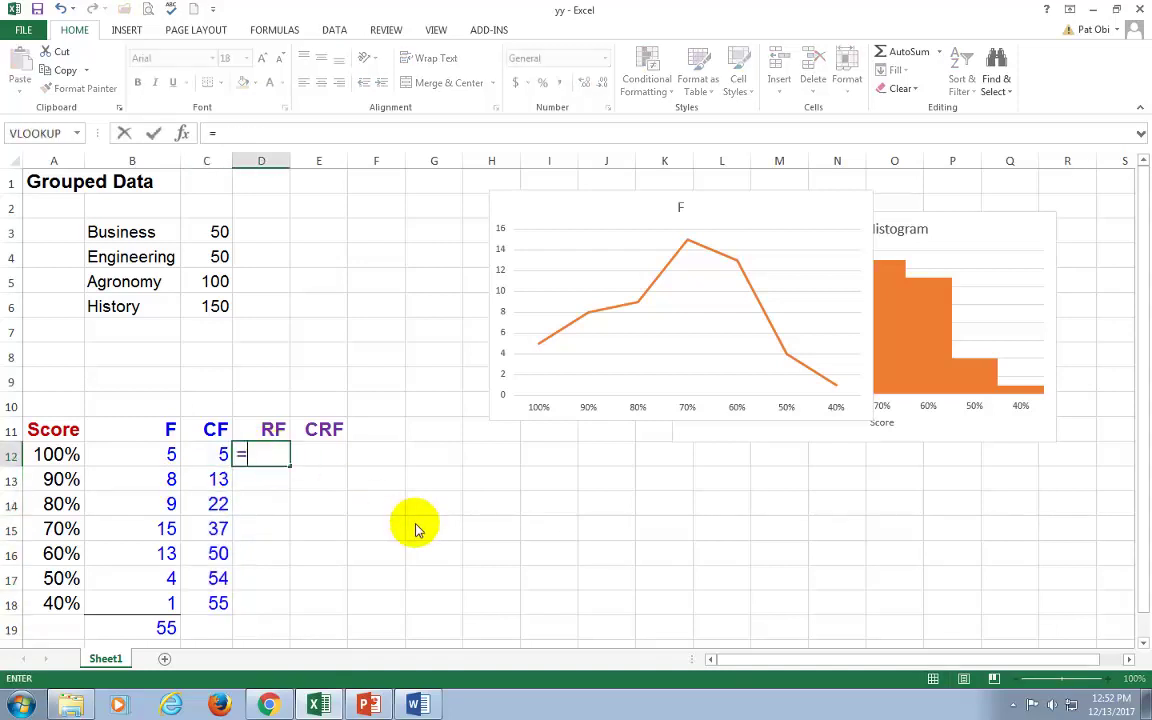
pyautogui.click(170, 457)
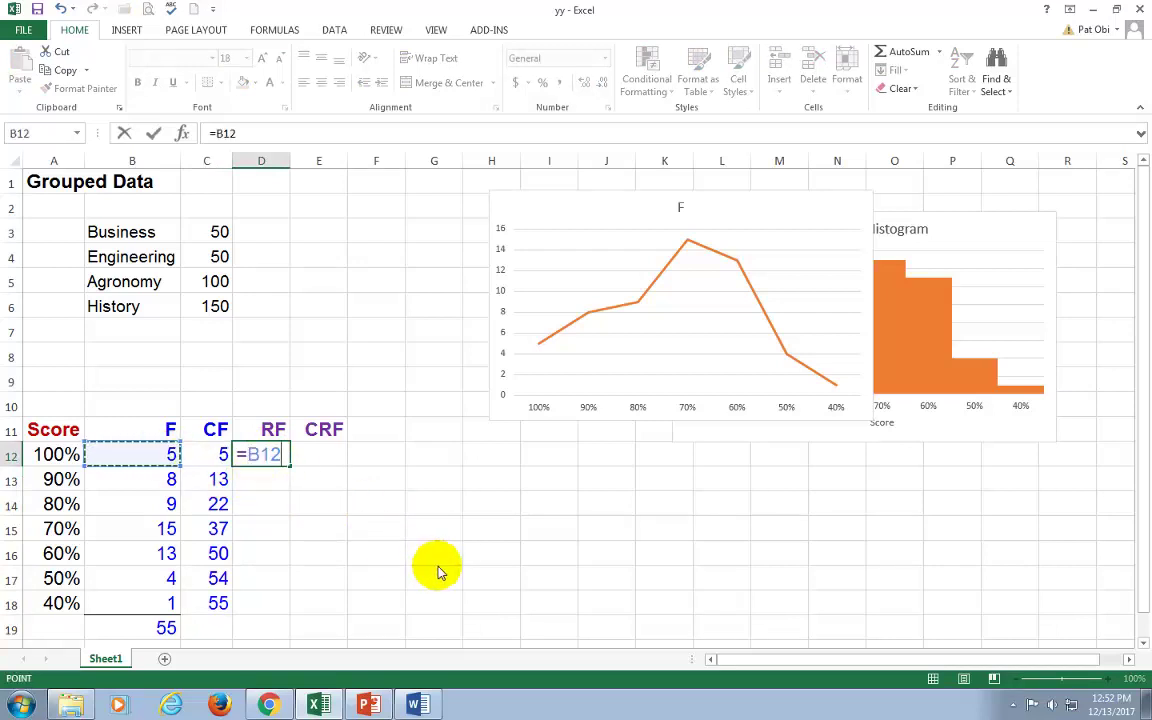
pyautogui.write('/')
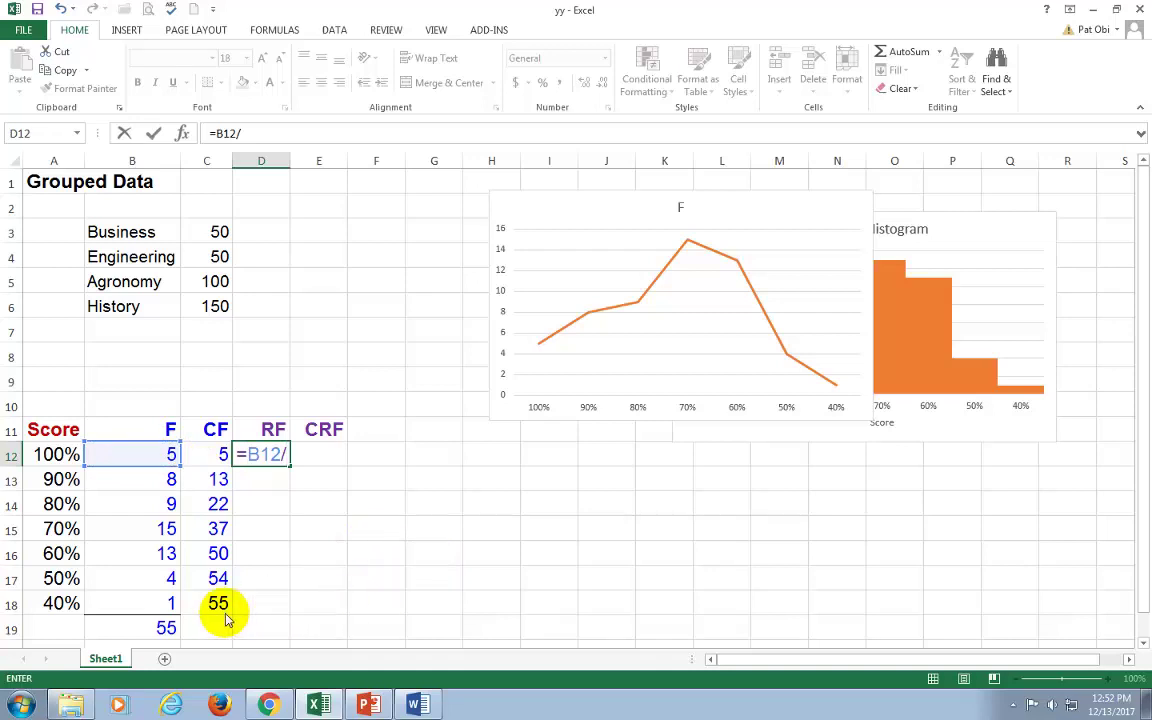
pyautogui.click(165, 628)
pyautogui.press('Return')
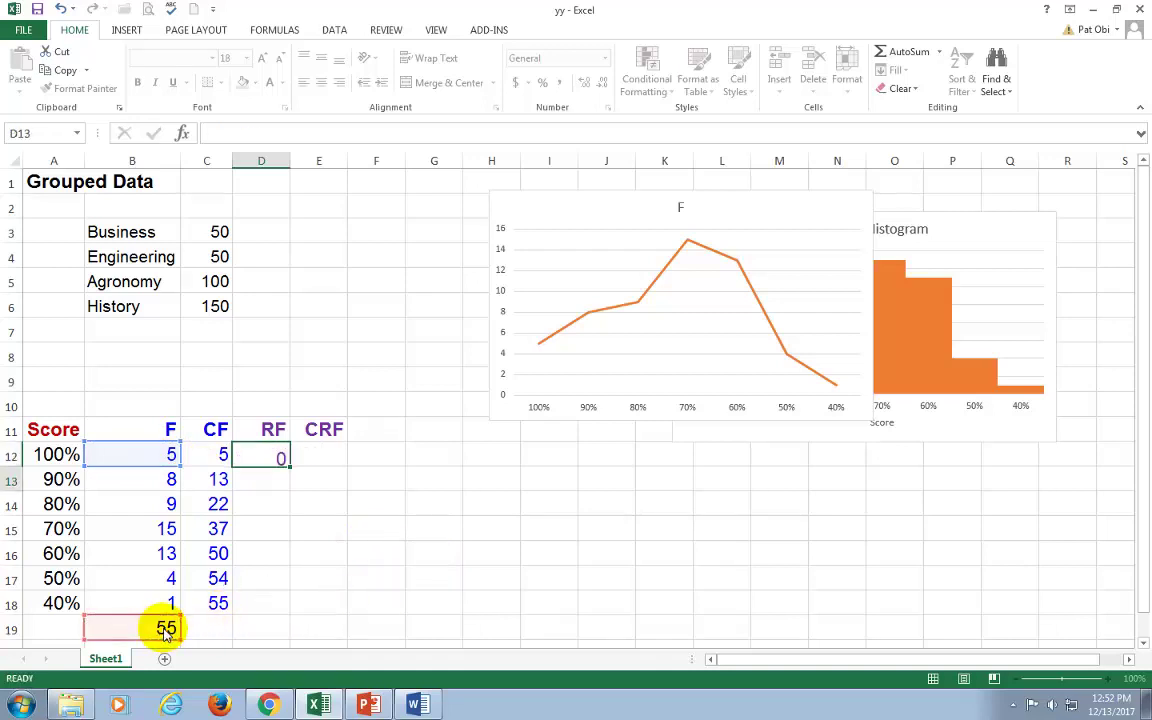
pyautogui.press('Up')
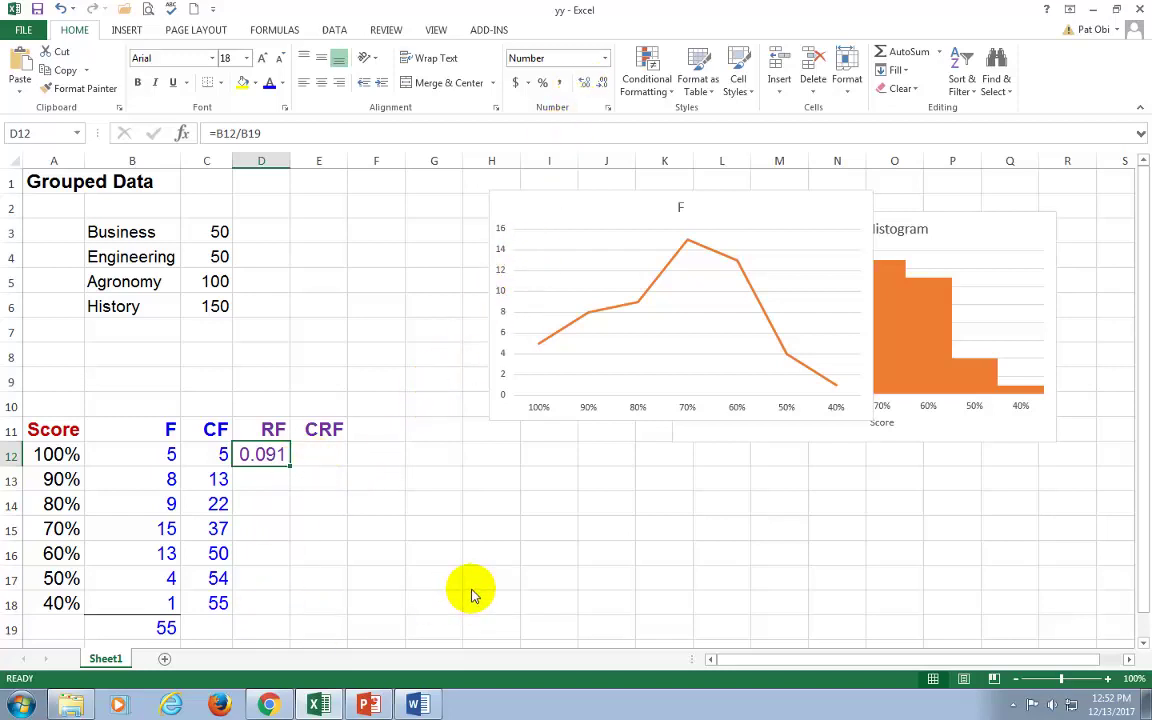
# Make the formula =B12/$B$19 with F4 and fill it down to D18.
pyautogui.press('F2')
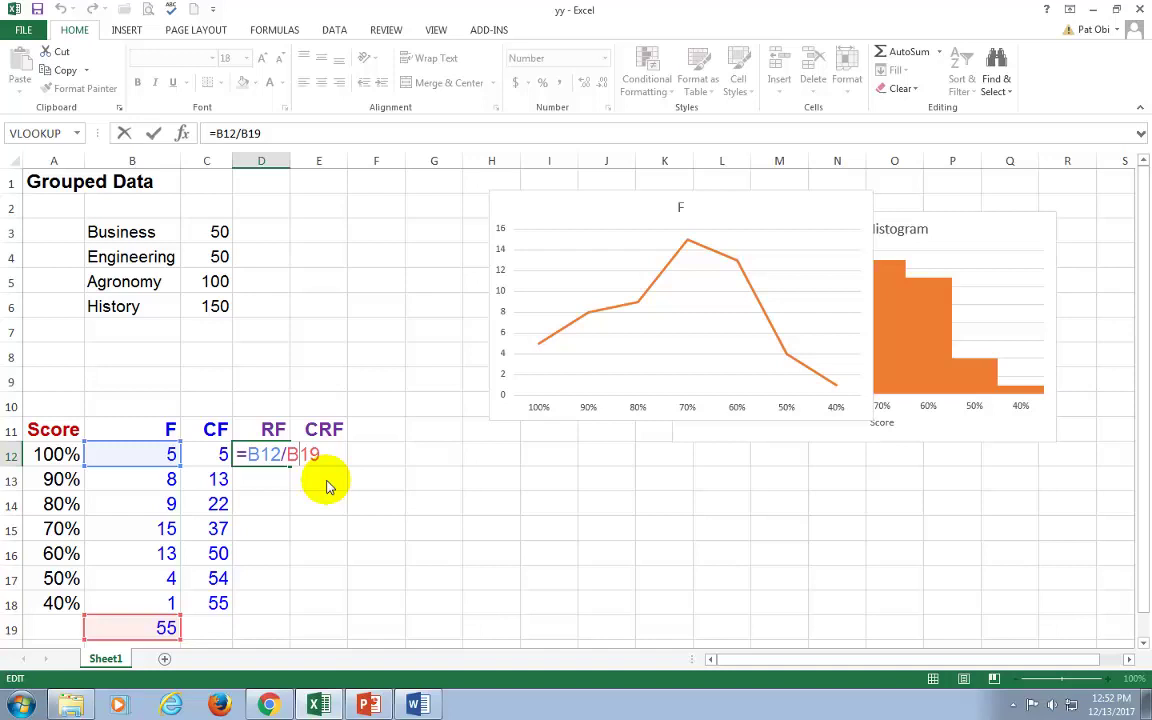
pyautogui.press('F4')
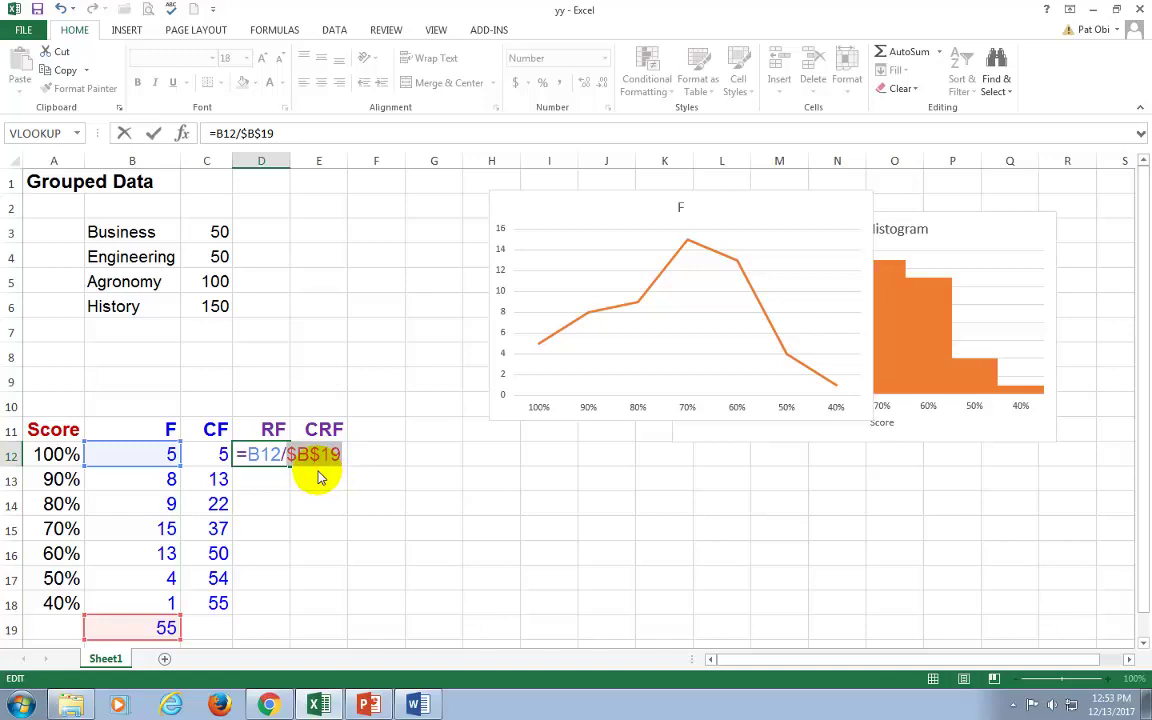
pyautogui.press('Return')
pyautogui.press('Up')
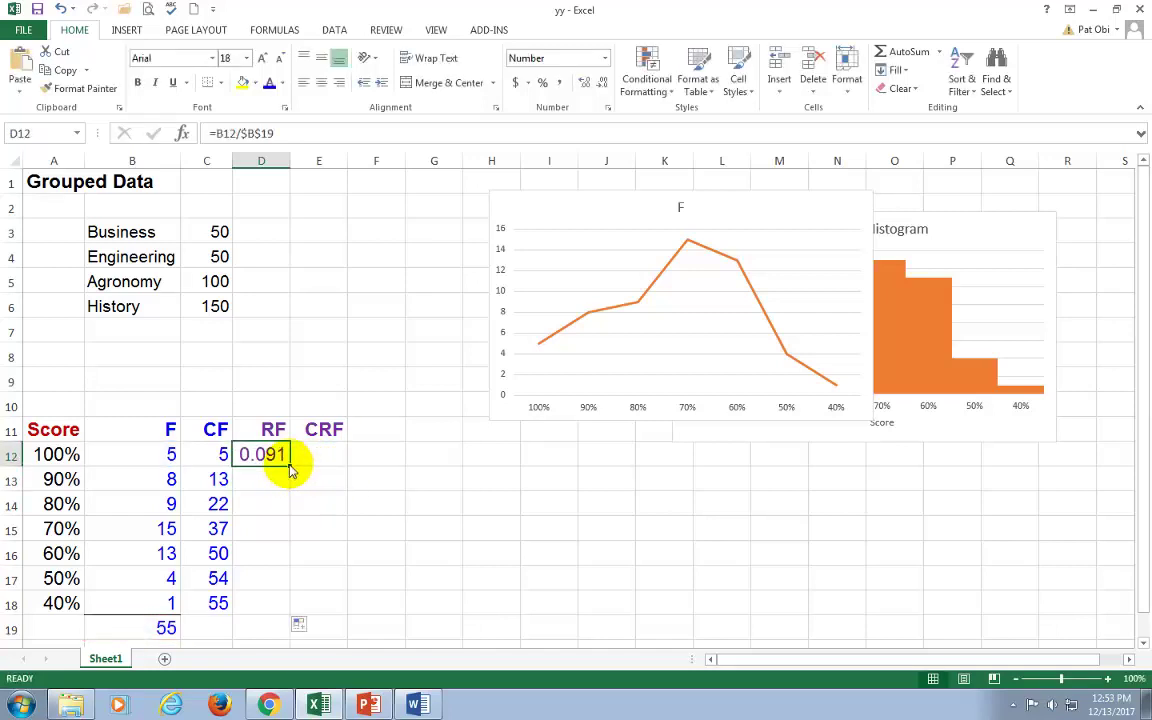
pyautogui.doubleClick(290, 467)
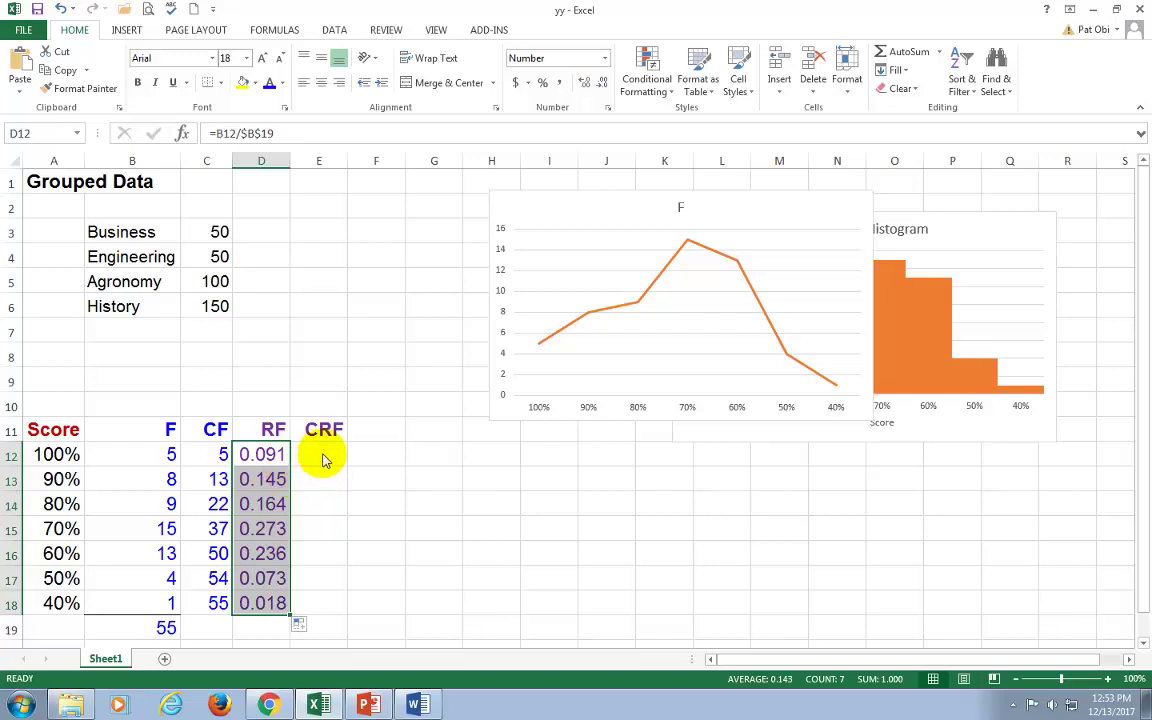
# Paste the CF formulas into the CRF column, show three decimals, then clear them.
pyautogui.click(321, 458)
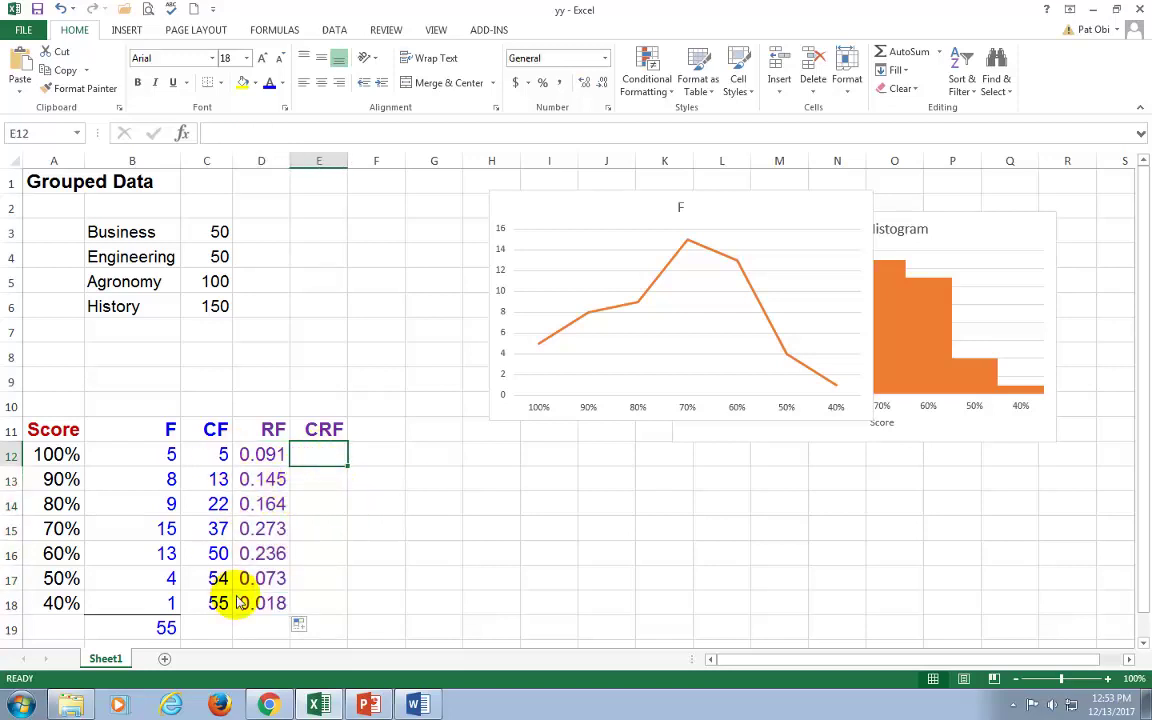
pyautogui.moveTo(224, 454); pyautogui.dragTo(230, 597)
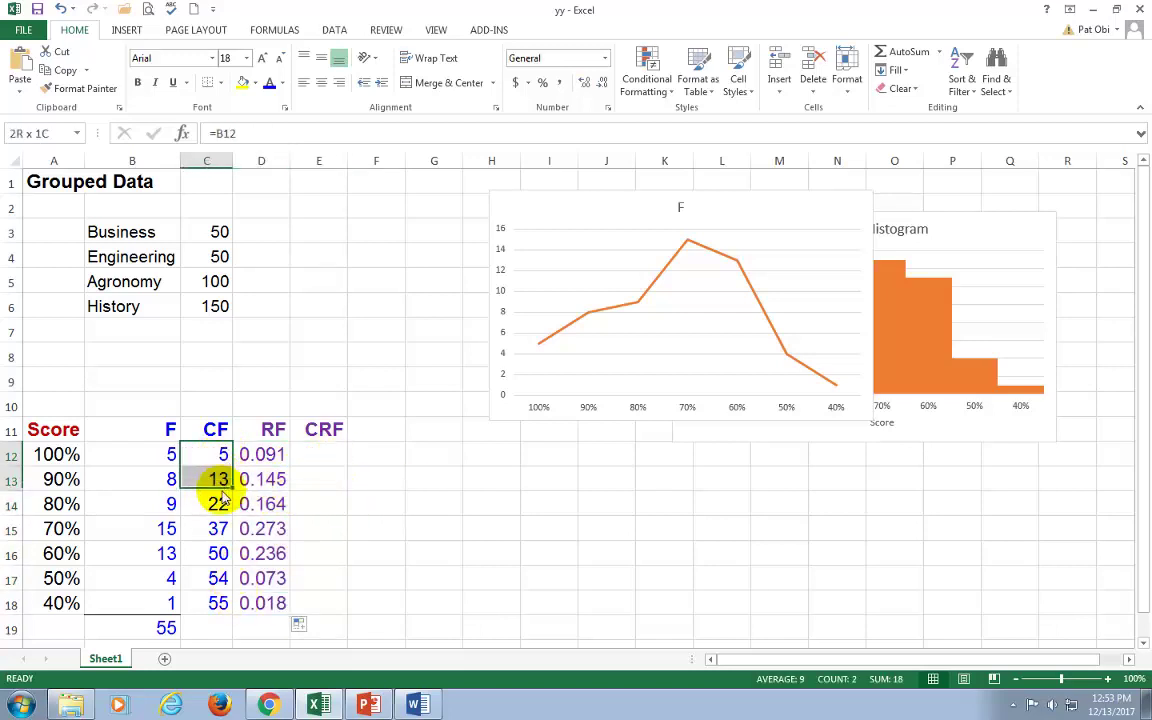
pyautogui.click(60, 70)
pyautogui.click(318, 454)
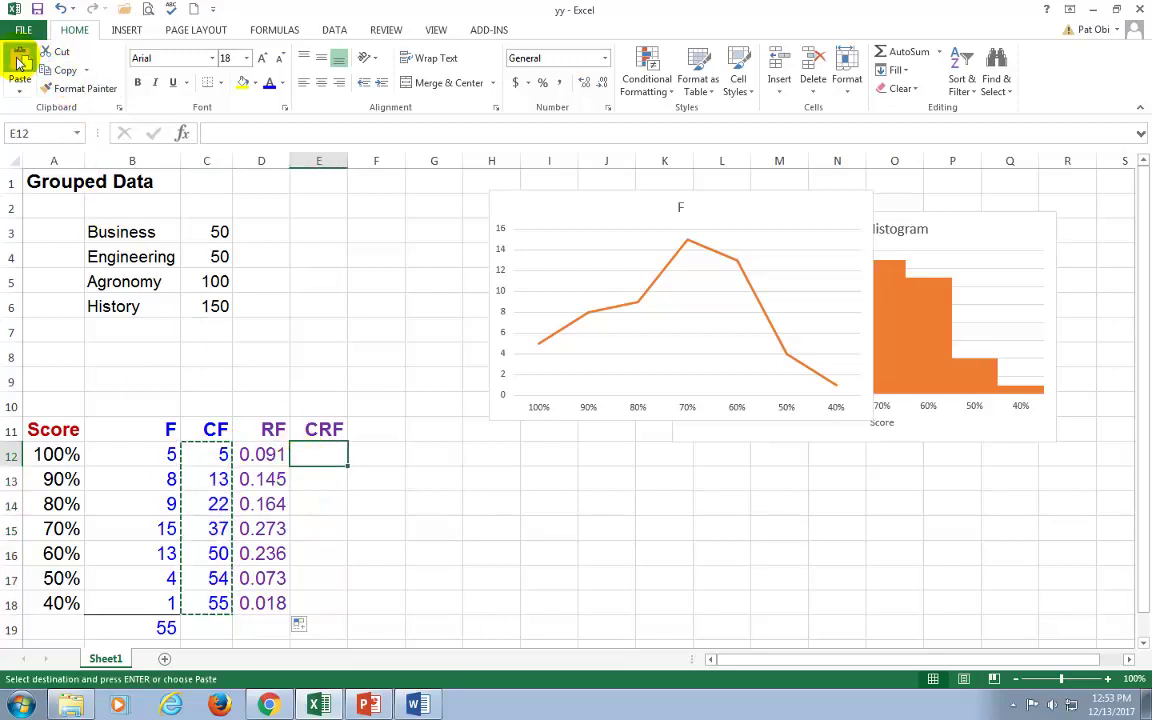
pyautogui.click(20, 62)
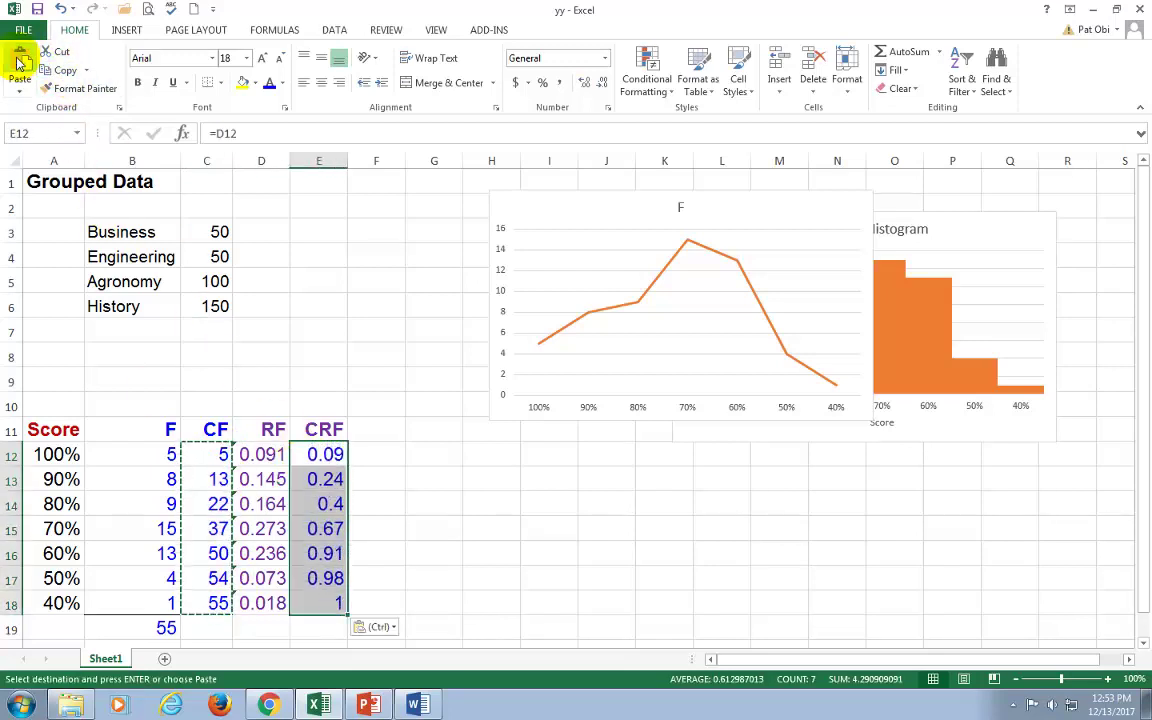
pyautogui.click(586, 82)
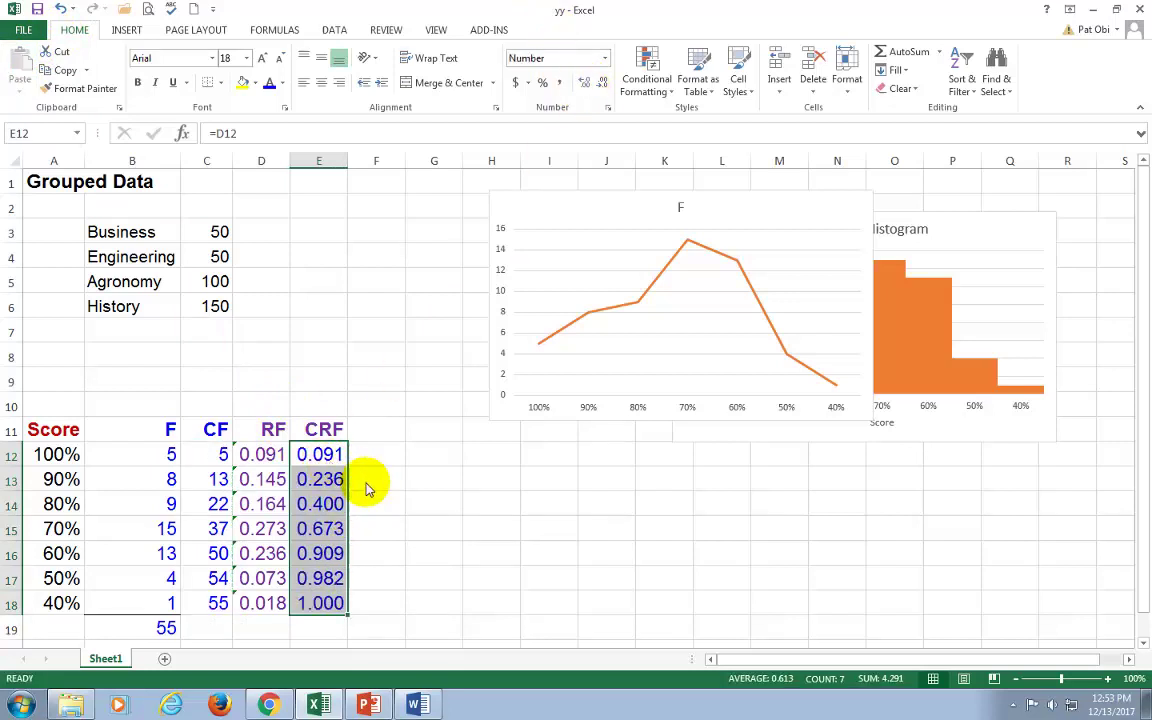
pyautogui.press('Delete')
pyautogui.press('Up')
pyautogui.press('Down')
# Enter =D12 in E12 and =E12+D13 in E13, then fill down to E18.
pyautogui.write('=')
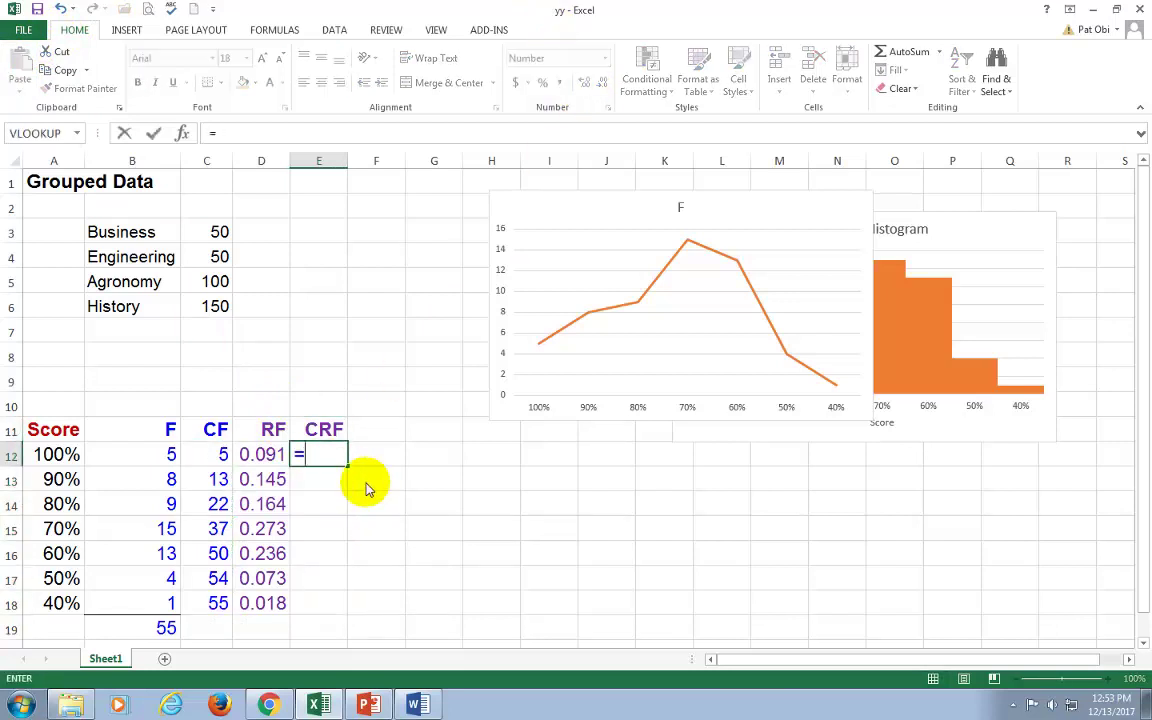
pyautogui.press('Left')
pyautogui.press('Return')
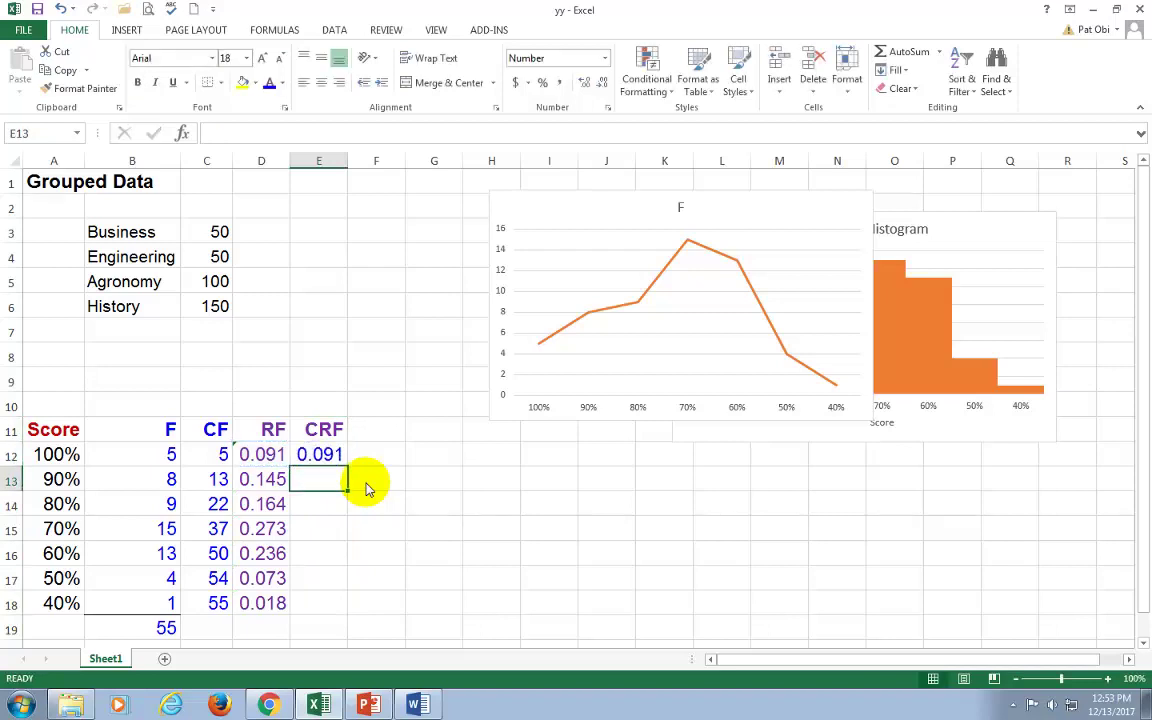
pyautogui.write('=')
pyautogui.press('Up')
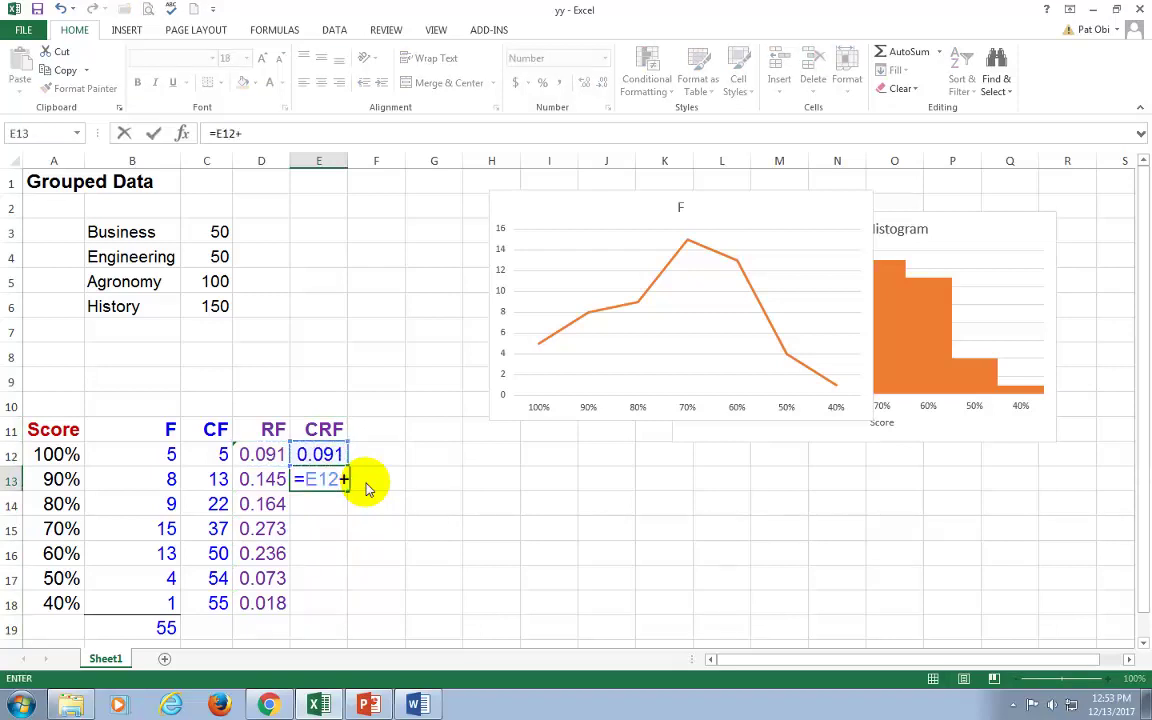
pyautogui.click(265, 483)
pyautogui.press('Return')
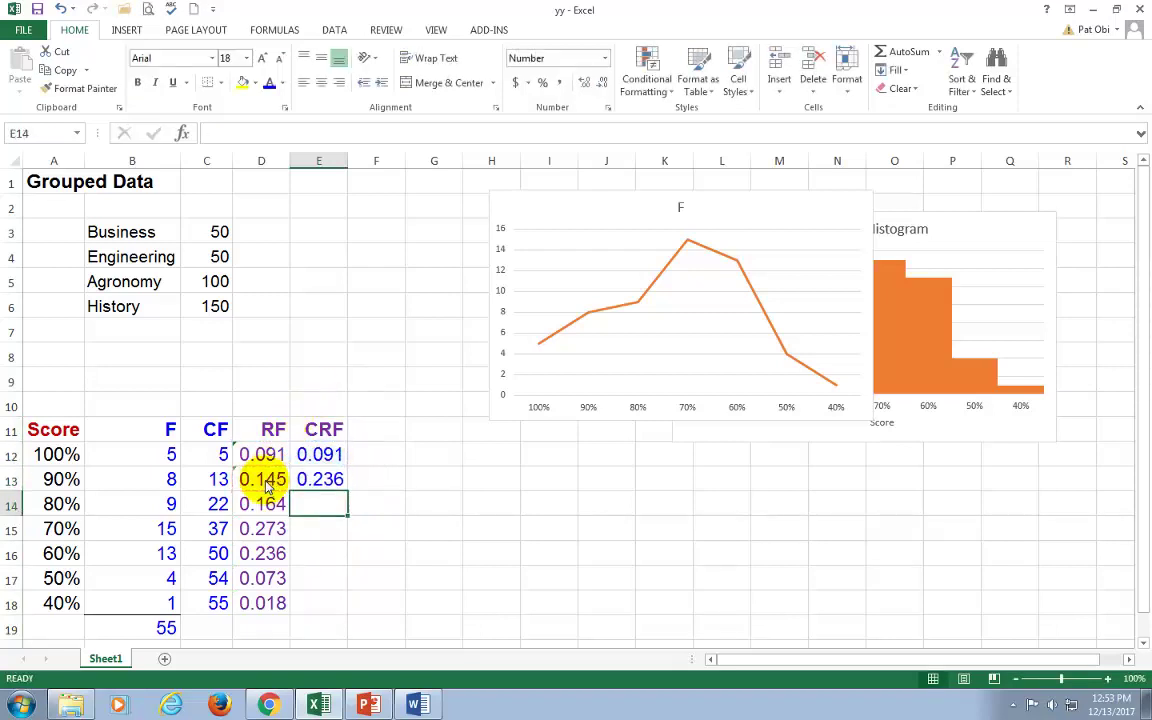
pyautogui.press('Up')
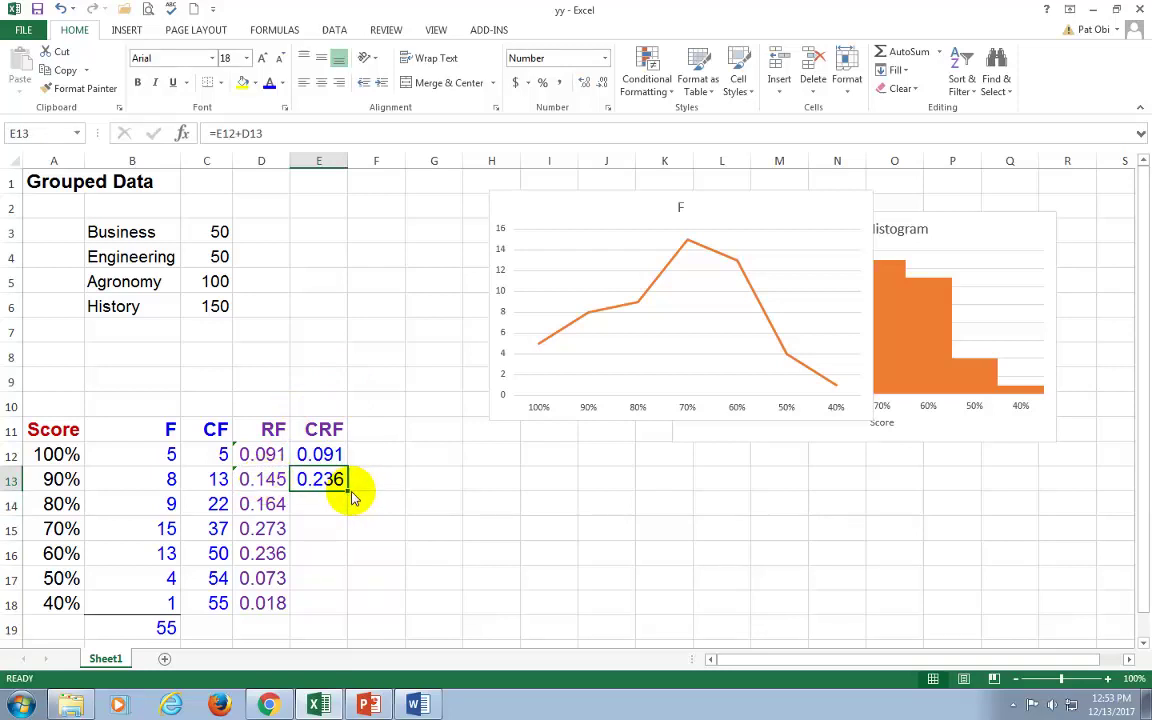
pyautogui.doubleClick(346, 492)
pyautogui.click(433, 501)
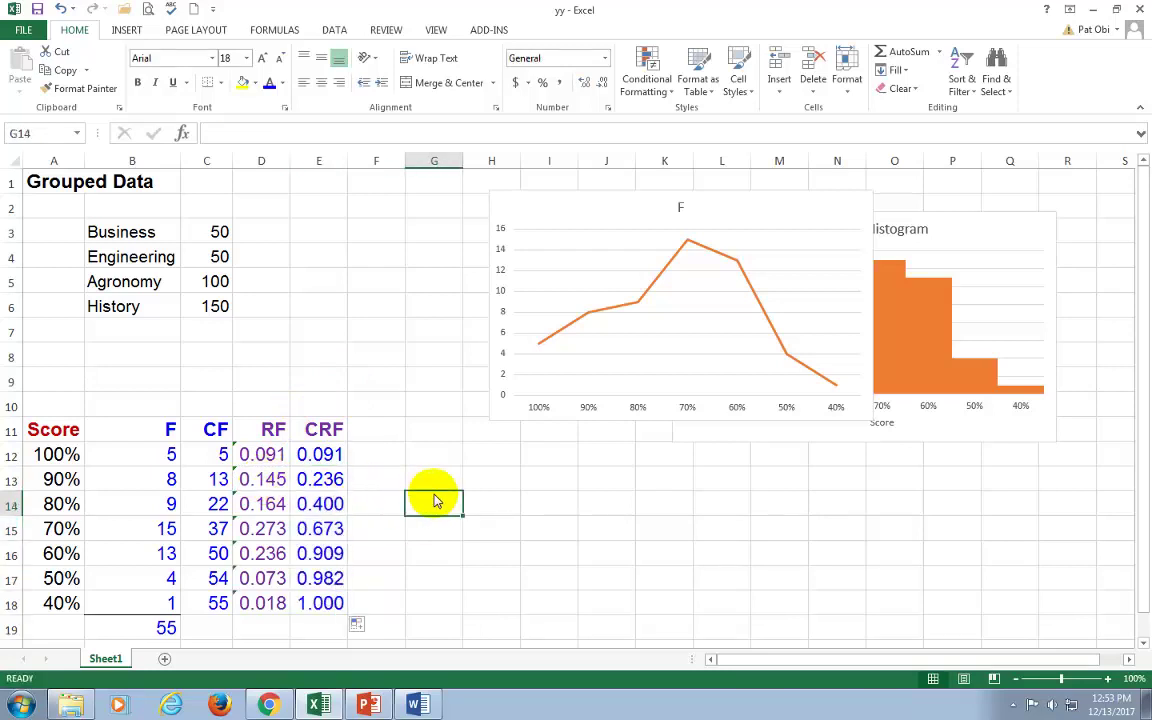
# Select A11:B18, the Score and F columns with their headers.
pyautogui.scroll(-1, 433, 501)
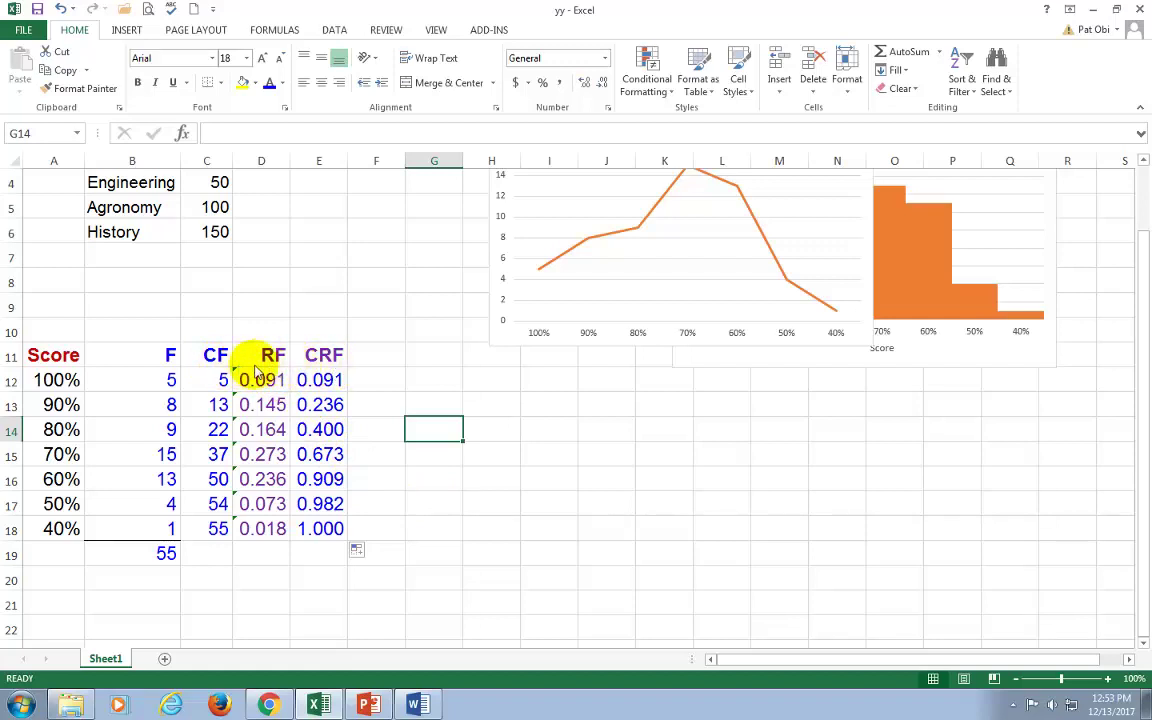
pyautogui.moveTo(62, 356)
pyautogui.mouseDown()
pyautogui.moveTo(134, 366)
pyautogui.moveTo(154, 520)
pyautogui.mouseUp()
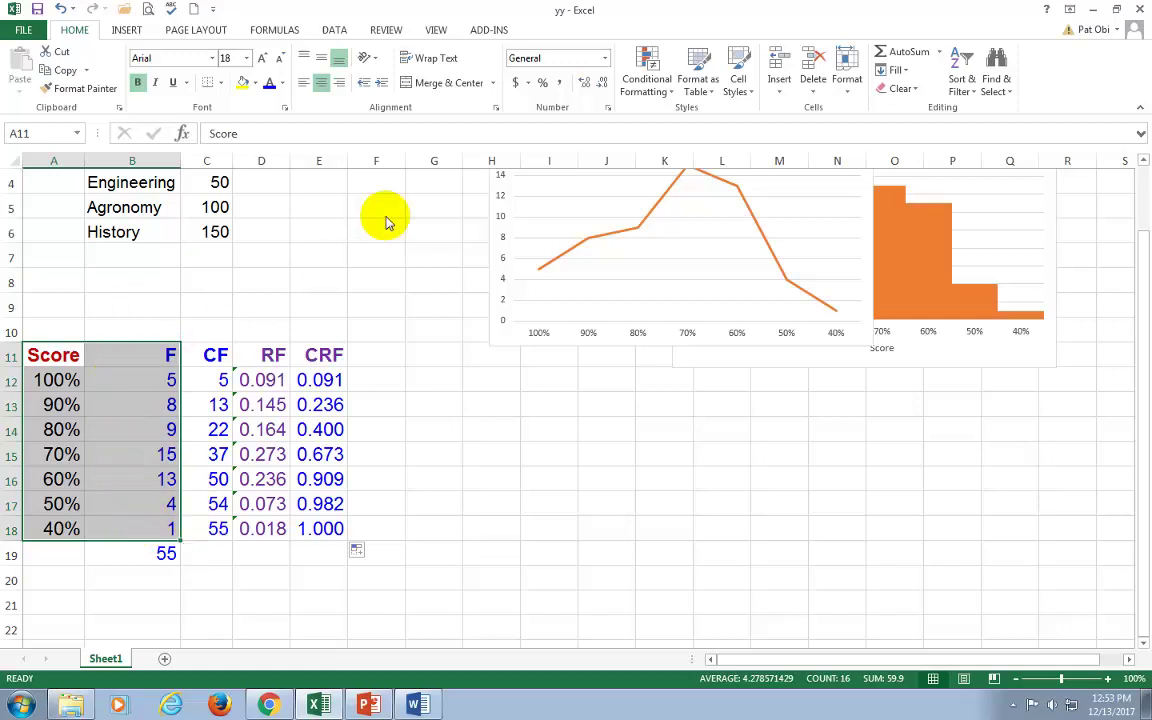
# Insert a 2-D line chart of the selected Score and F data.
pyautogui.click(127, 30)
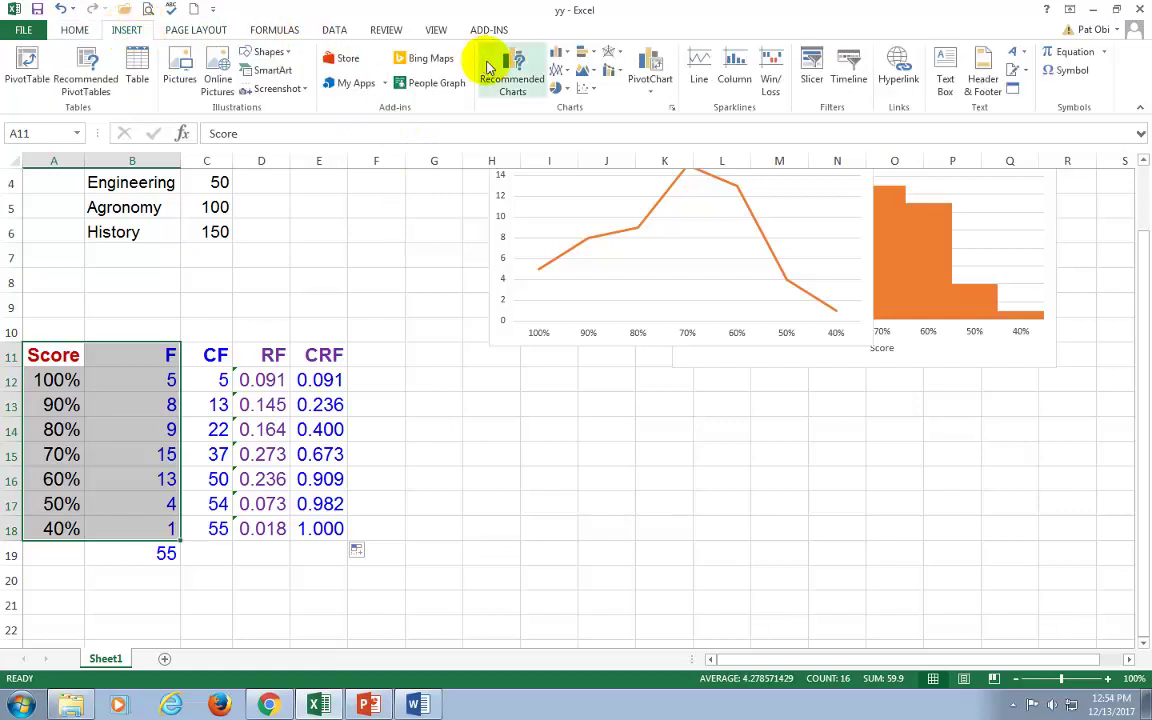
pyautogui.click(558, 72)
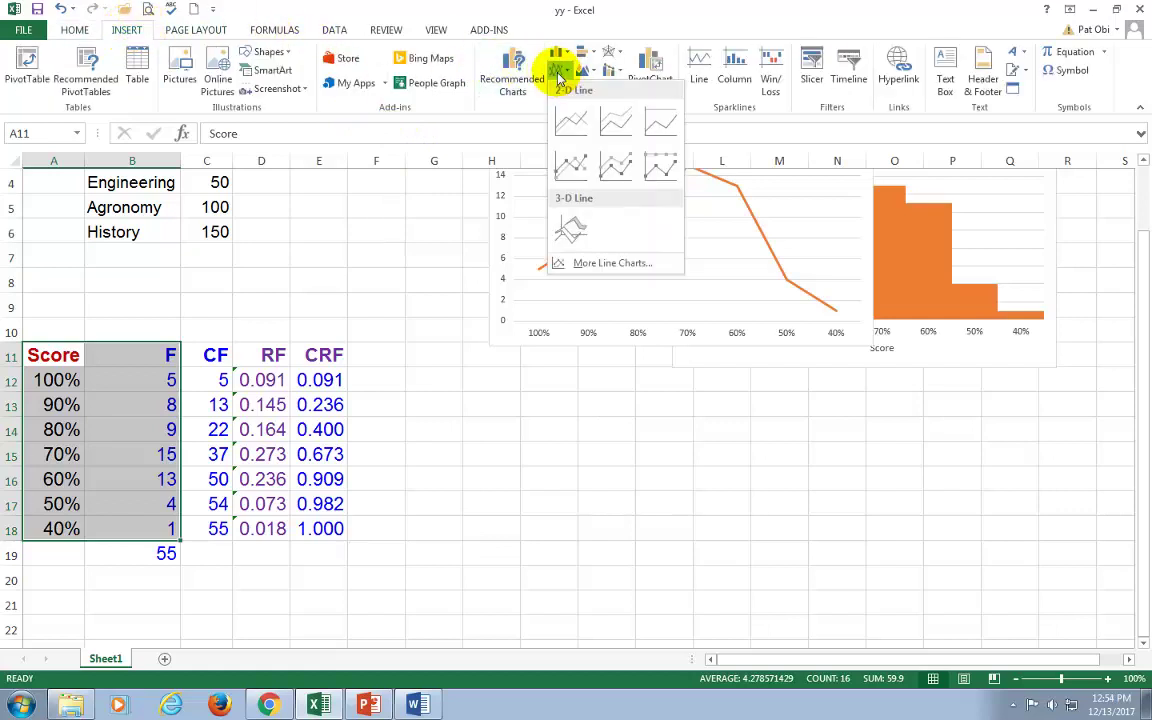
pyautogui.click(571, 121)
# Remove the Score series, use A12:A18 as axis labels, and move the chart below the others.
pyautogui.rightClick(722, 510)
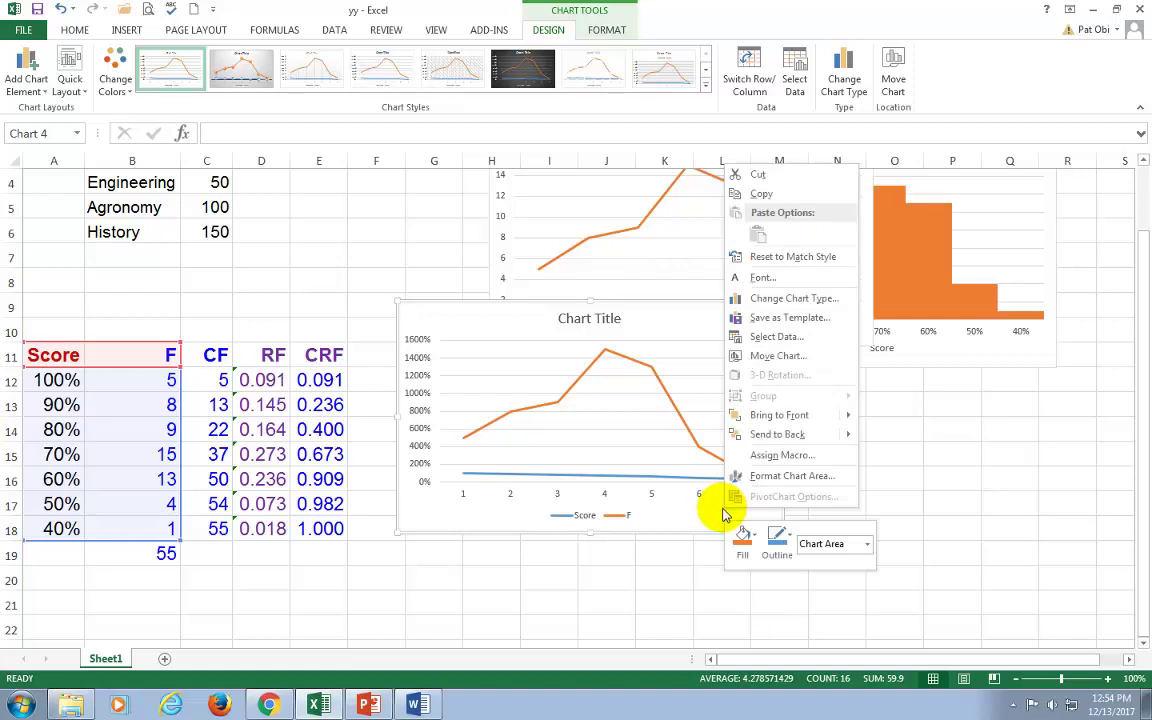
pyautogui.click(771, 336)
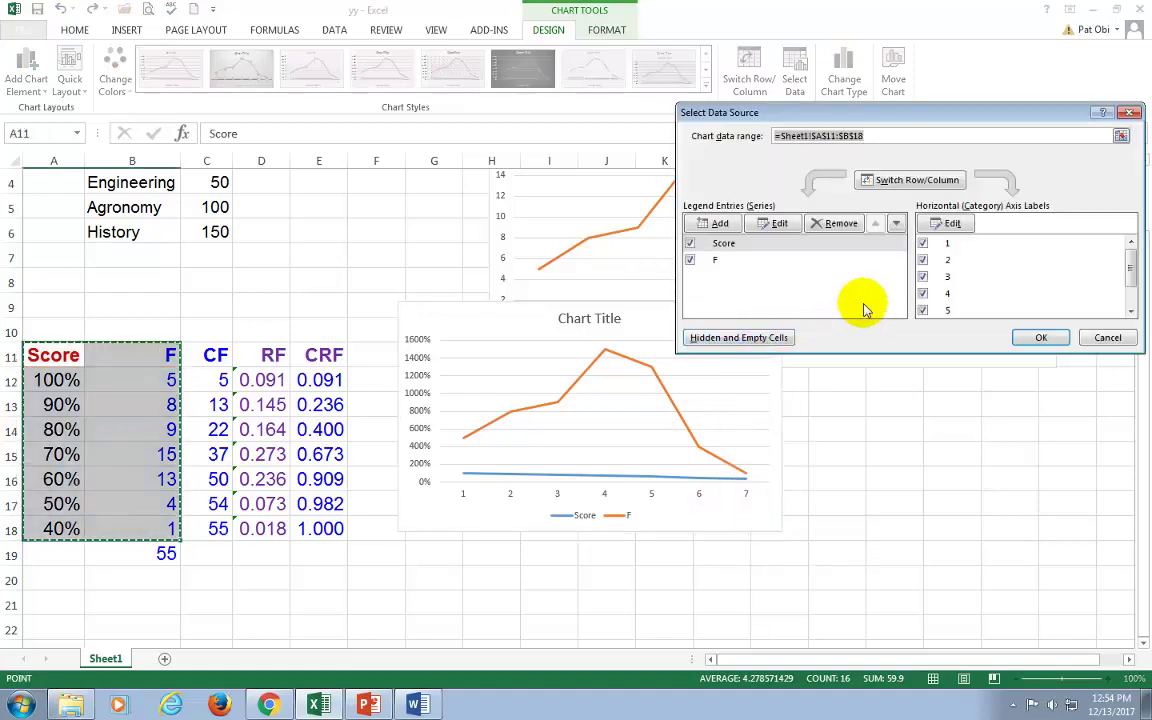
pyautogui.click(836, 224)
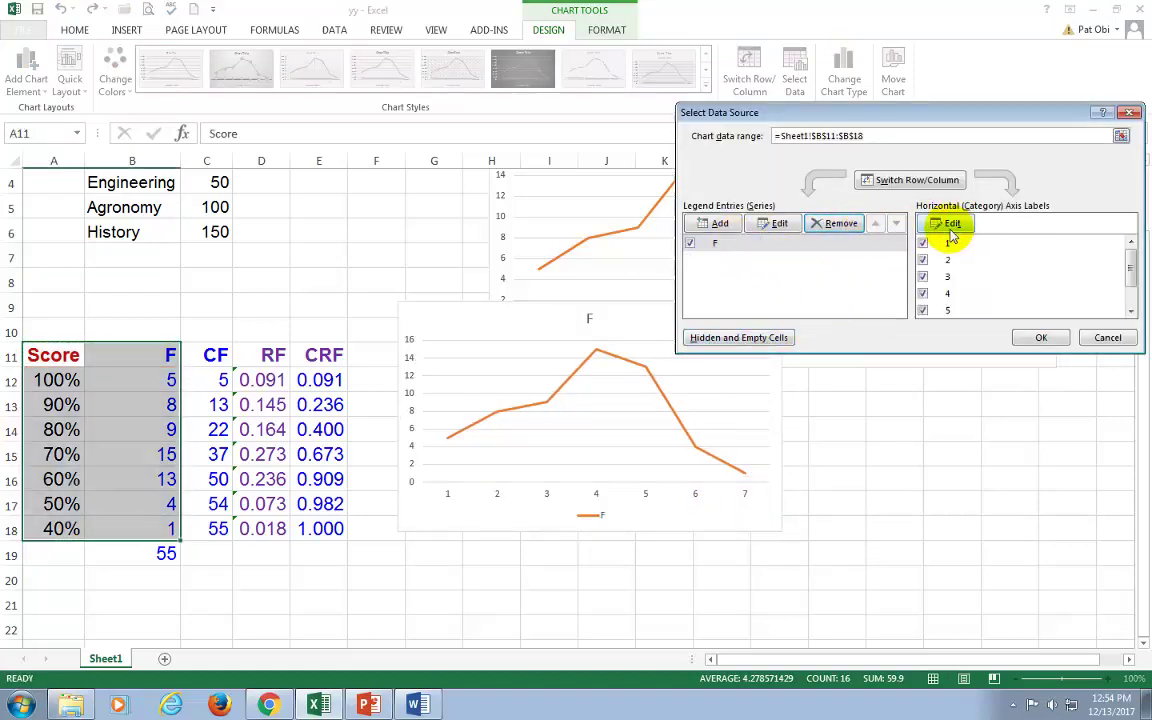
pyautogui.click(948, 223)
pyautogui.moveTo(55, 380); pyautogui.dragTo(58, 528)
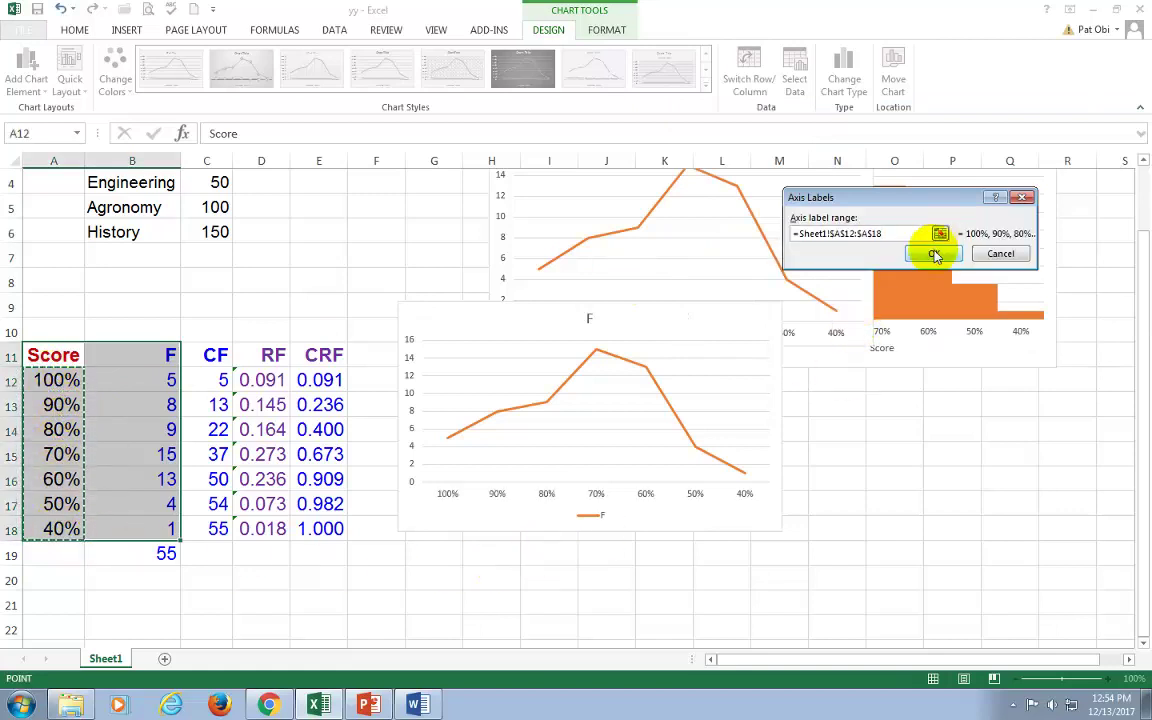
pyautogui.click(933, 253)
pyautogui.click(1035, 340)
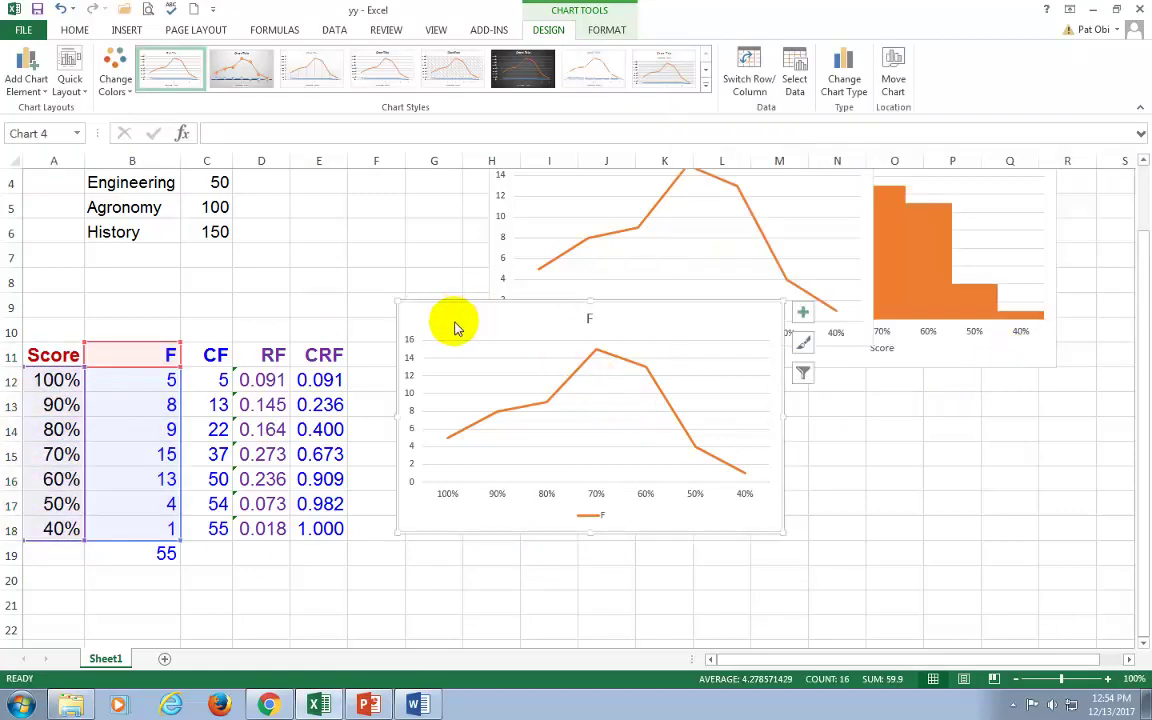
pyautogui.moveTo(455, 326); pyautogui.dragTo(580, 395)
pyautogui.click(666, 472)
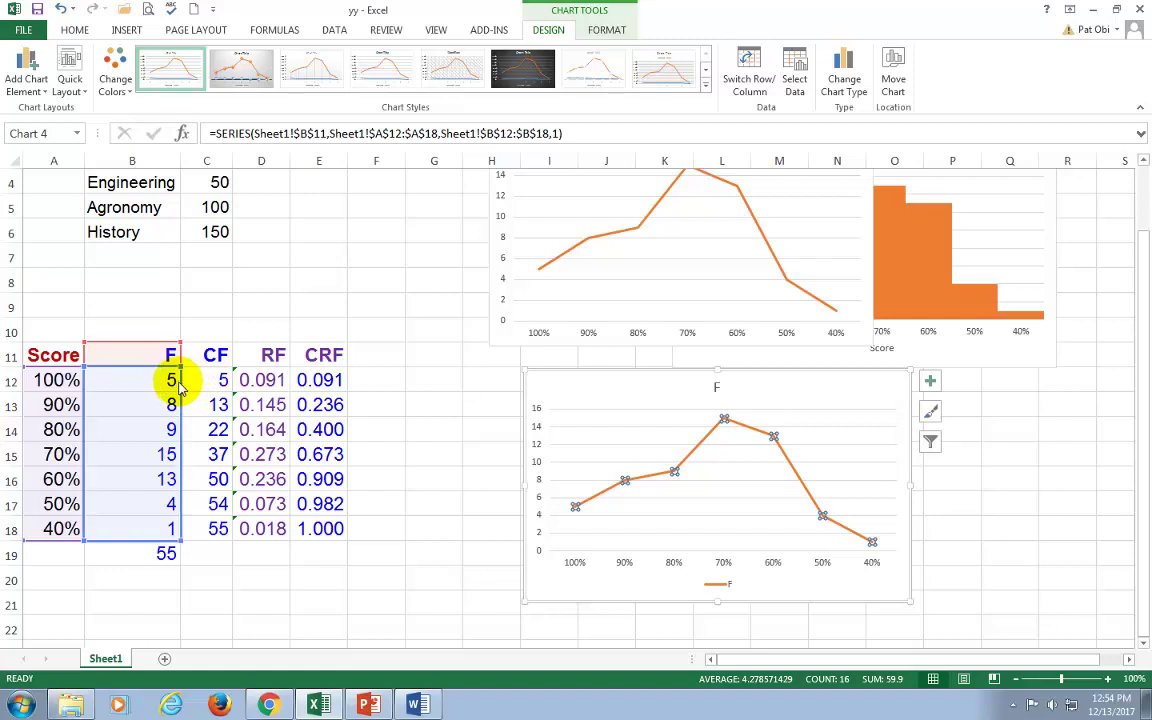
# Drag the chart's data range from column B through C to column D to plot RF.
pyautogui.moveTo(180, 390)
pyautogui.mouseDown()
pyautogui.moveTo(196, 390)
pyautogui.moveTo(216, 357)
pyautogui.mouseUp()
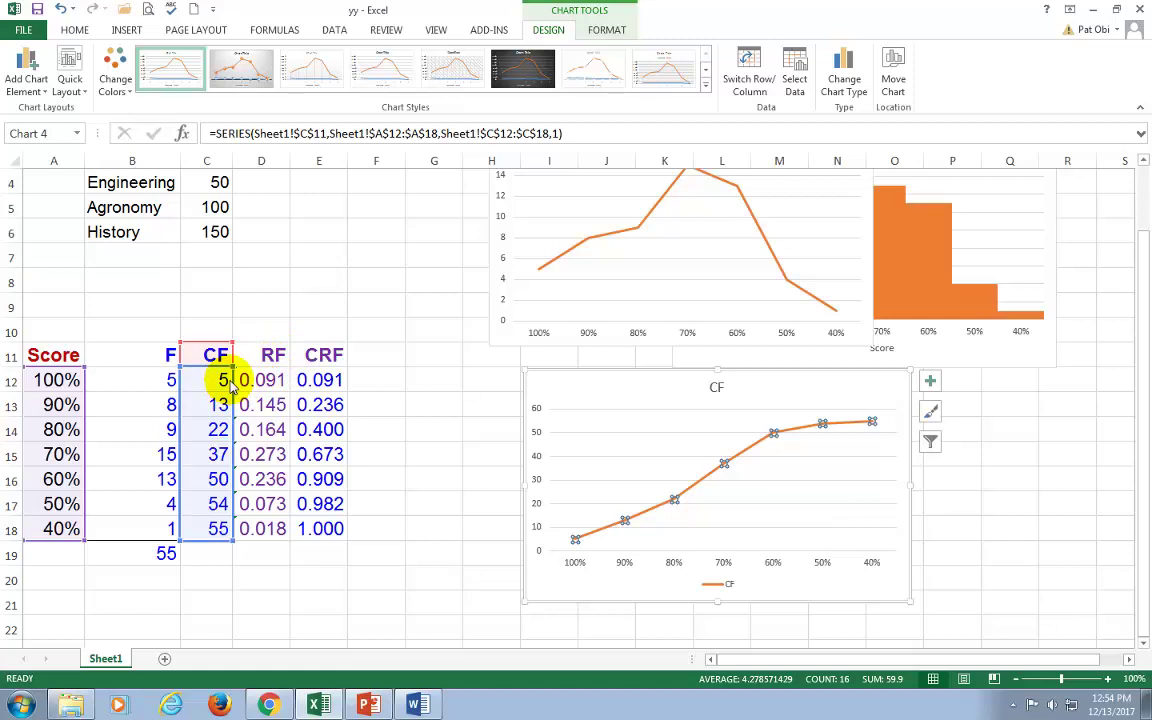
pyautogui.moveTo(232, 387); pyautogui.dragTo(259, 385)
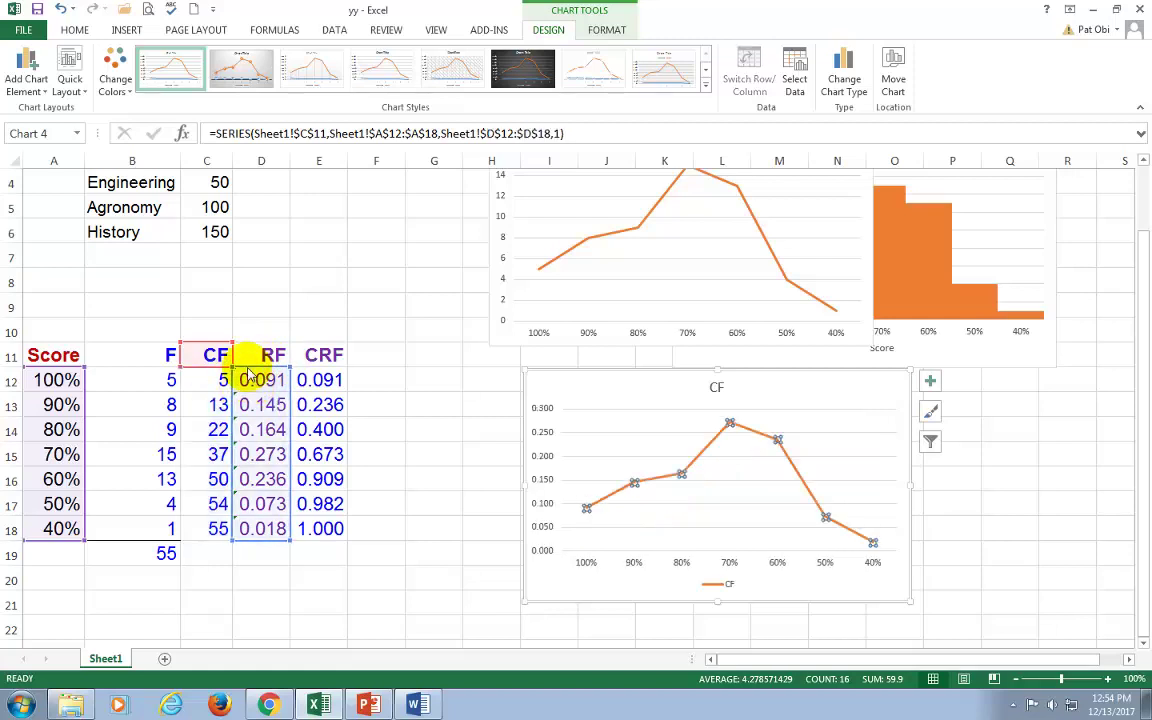
pyautogui.moveTo(221, 343); pyautogui.dragTo(250, 357)
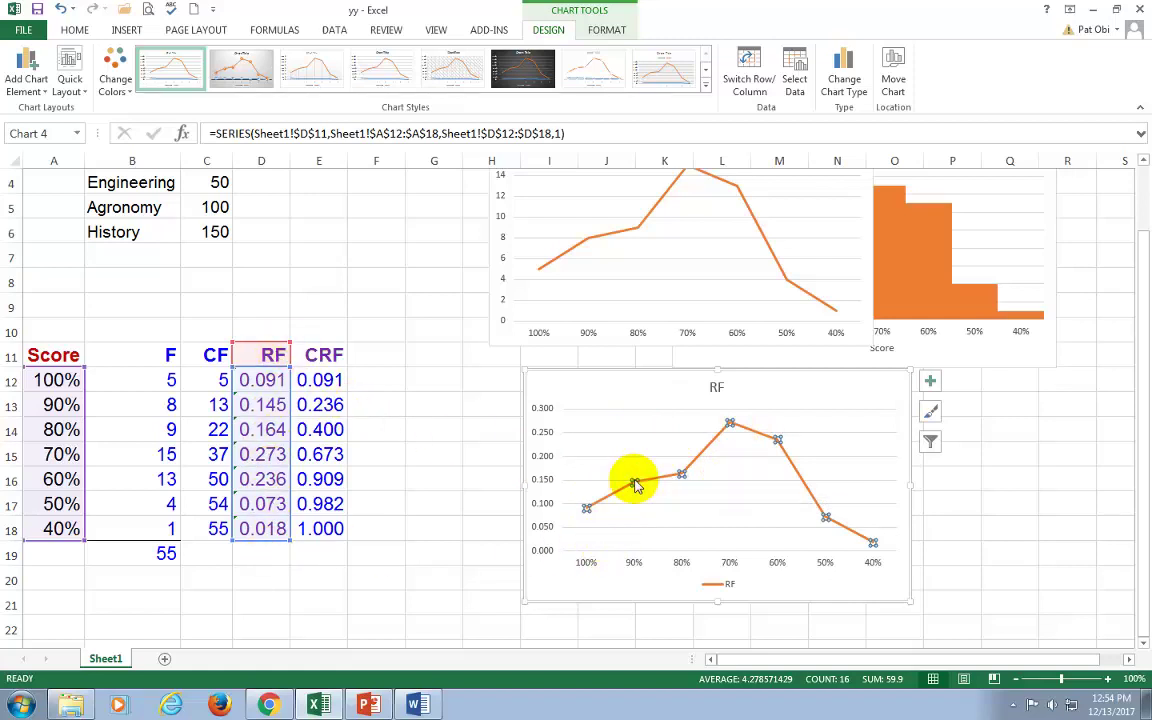
pyautogui.click(587, 242)
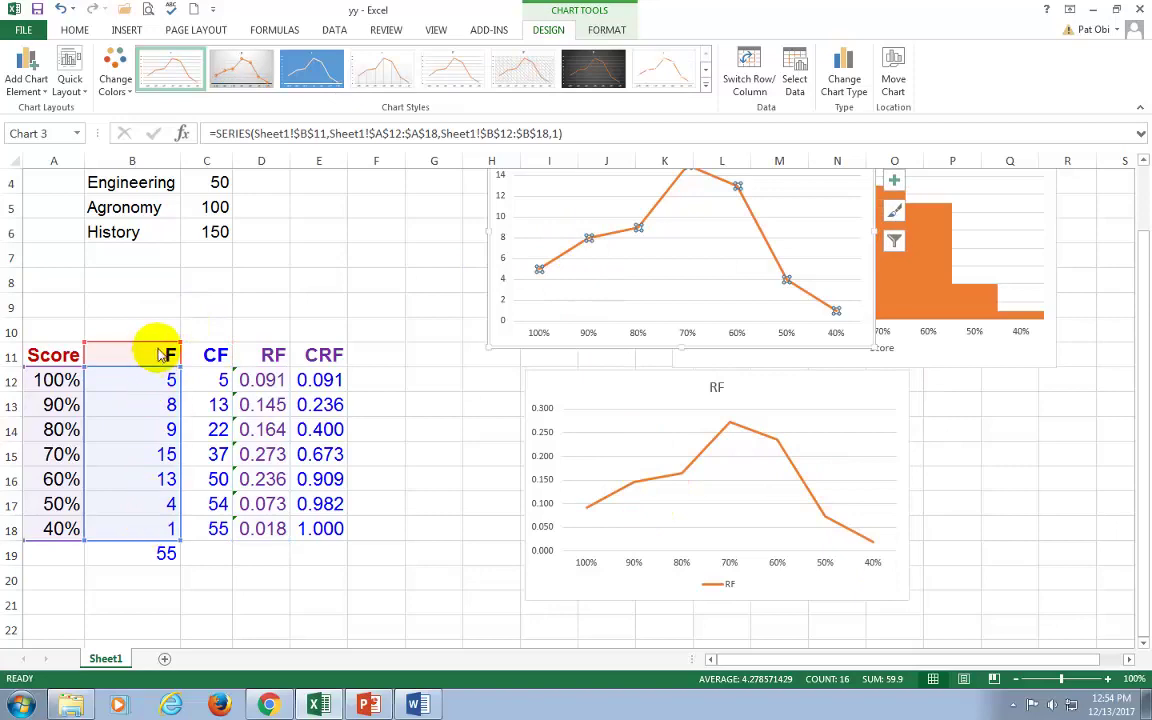
# Move the lower chart's data range from RF to the CRF column, forming the ogive.
pyautogui.scroll(1, 840, 312)
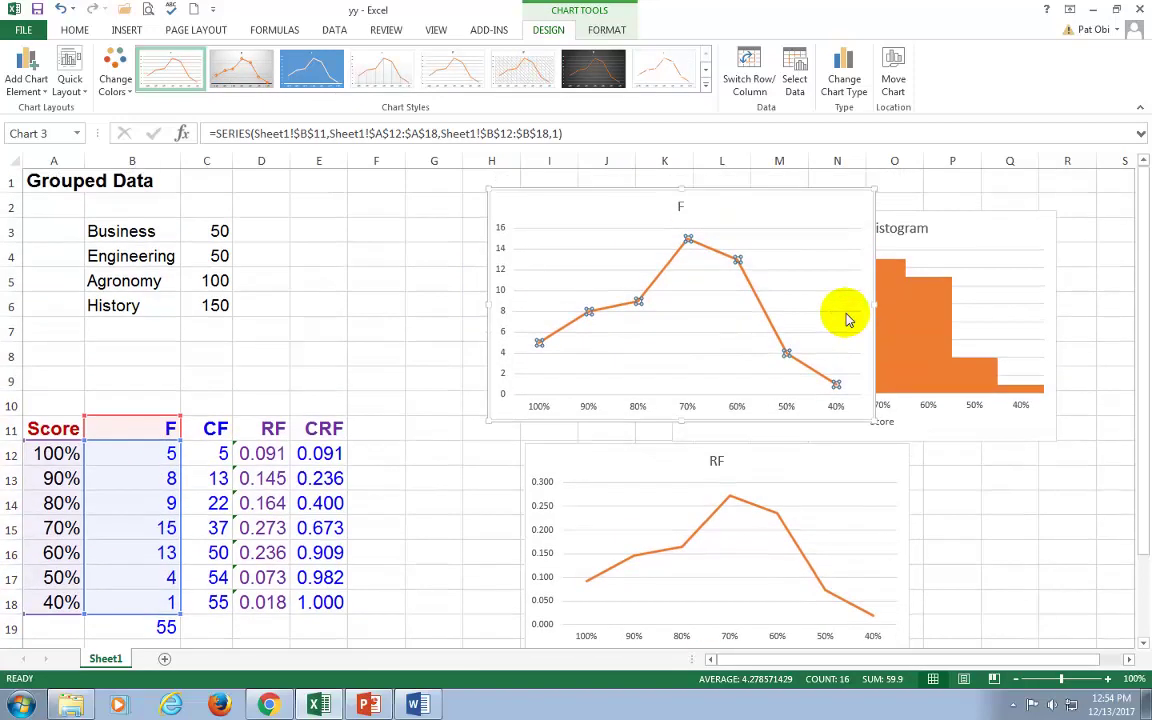
pyautogui.scroll(-1, 743, 326)
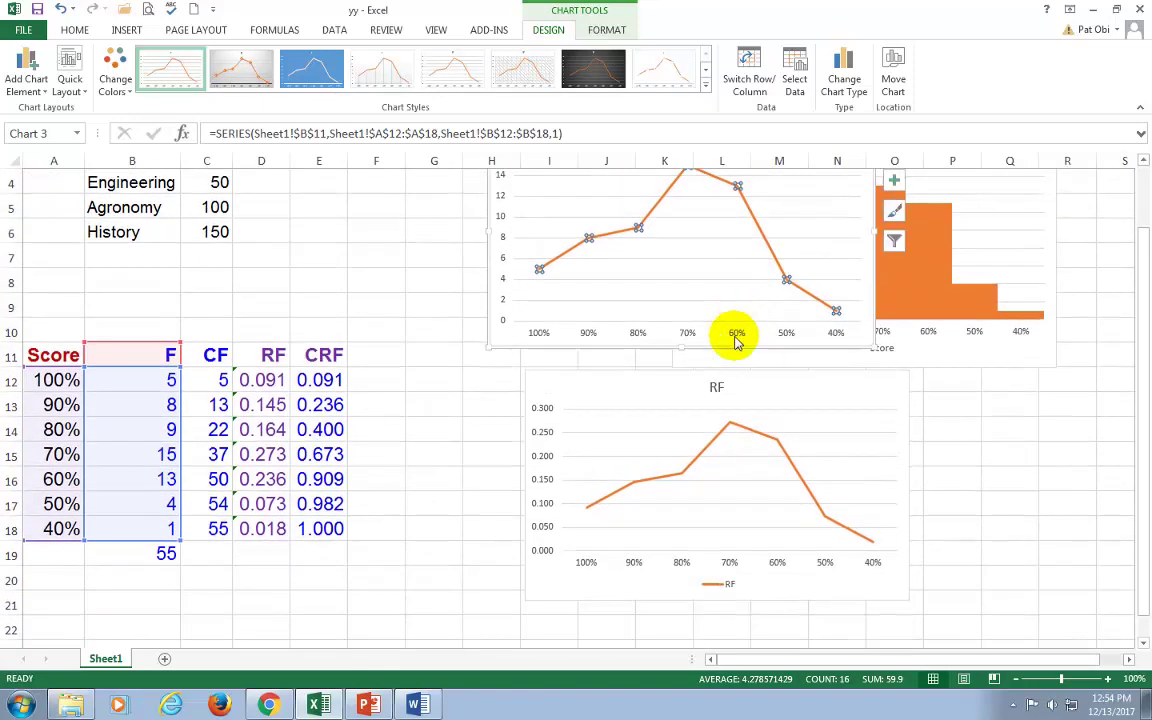
pyautogui.click(679, 474)
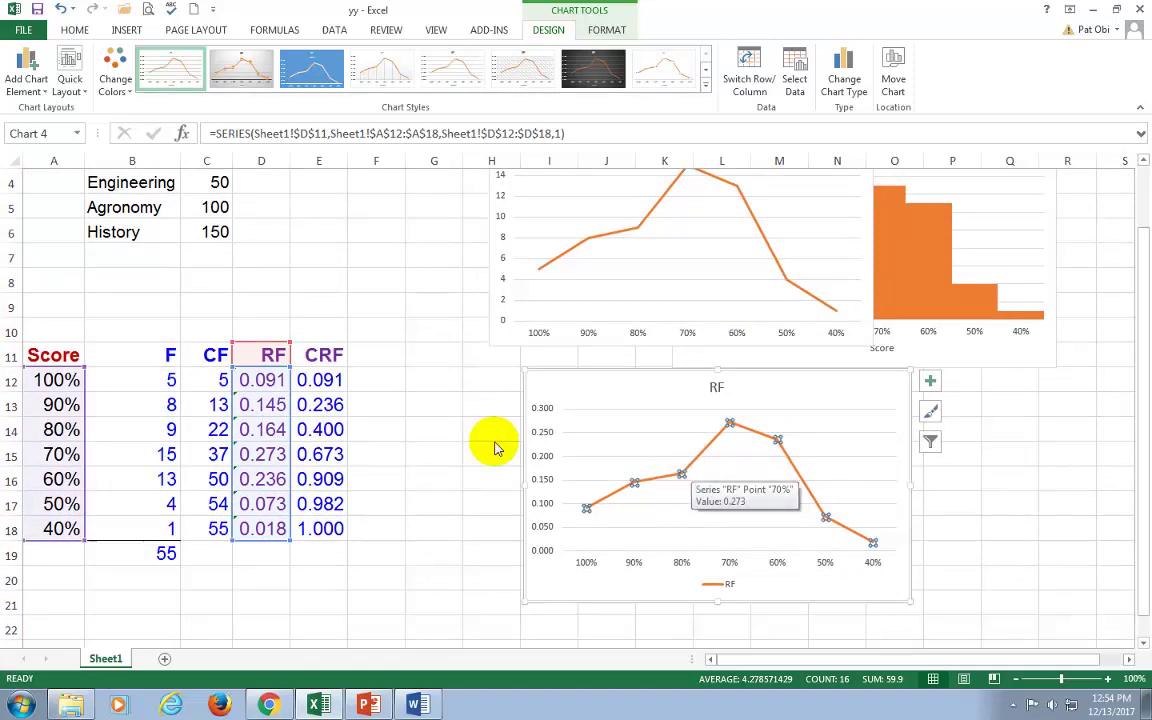
pyautogui.moveTo(289, 390)
pyautogui.mouseDown()
pyautogui.moveTo(318, 382)
pyautogui.moveTo(321, 350)
pyautogui.mouseUp()
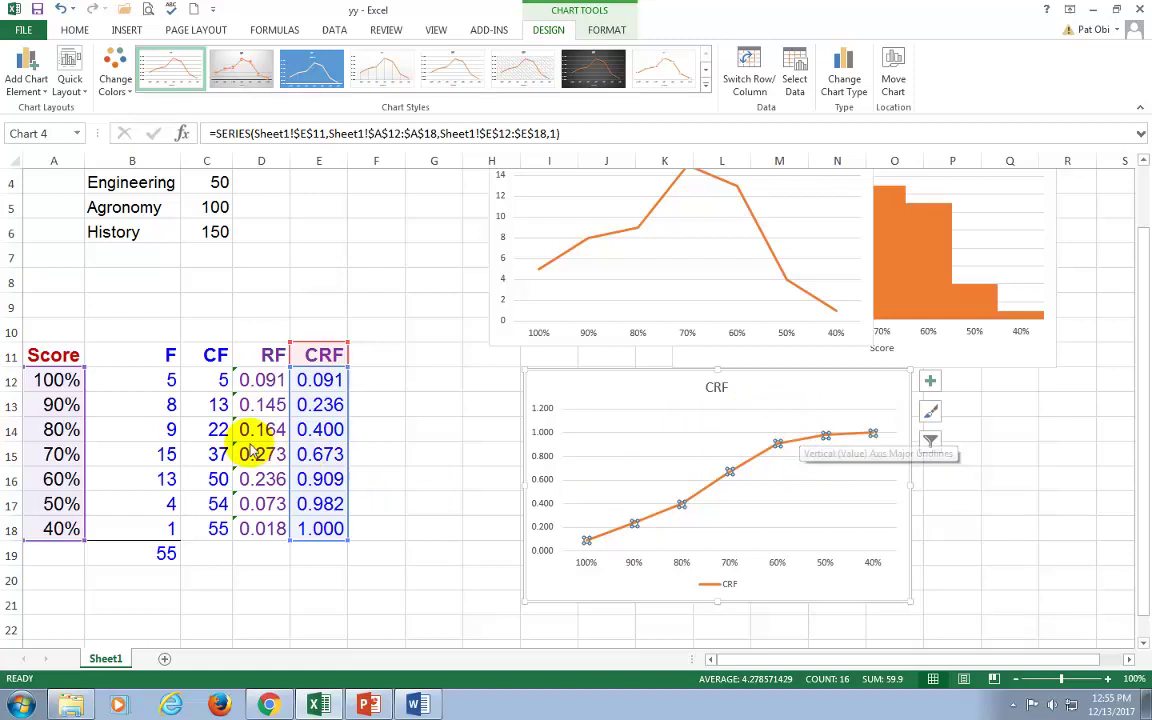
pyautogui.moveTo(215, 355); pyautogui.dragTo(215, 528)
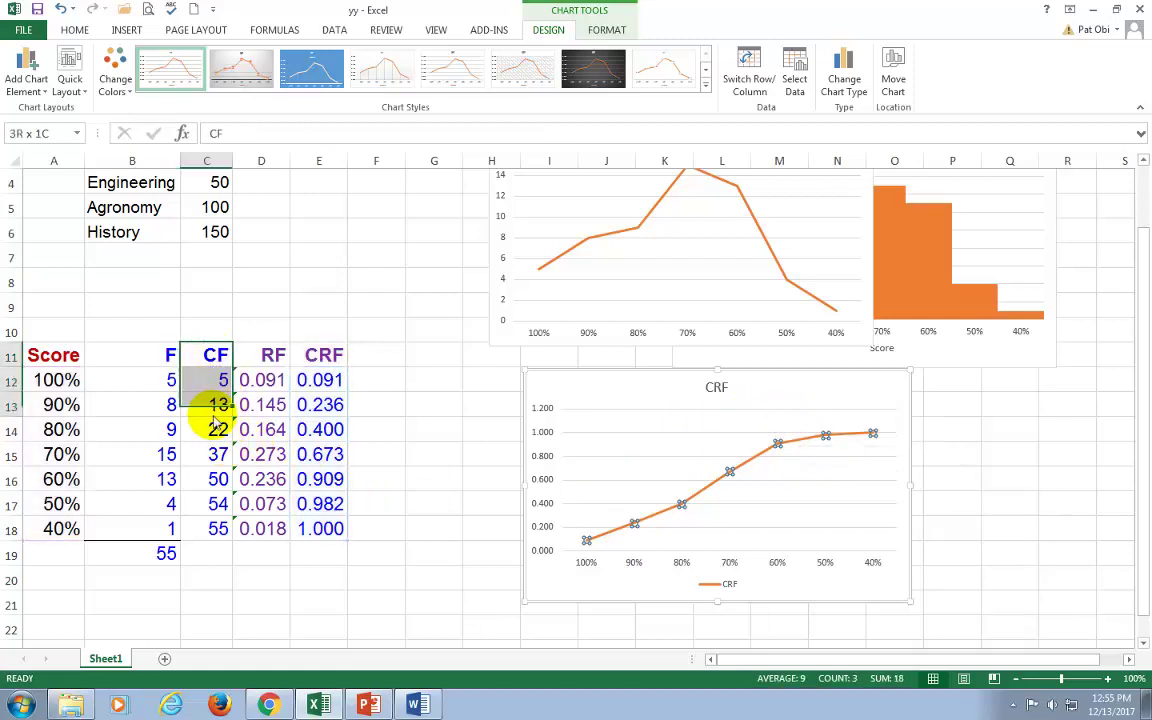
pyautogui.moveTo(322, 355); pyautogui.dragTo(293, 537)
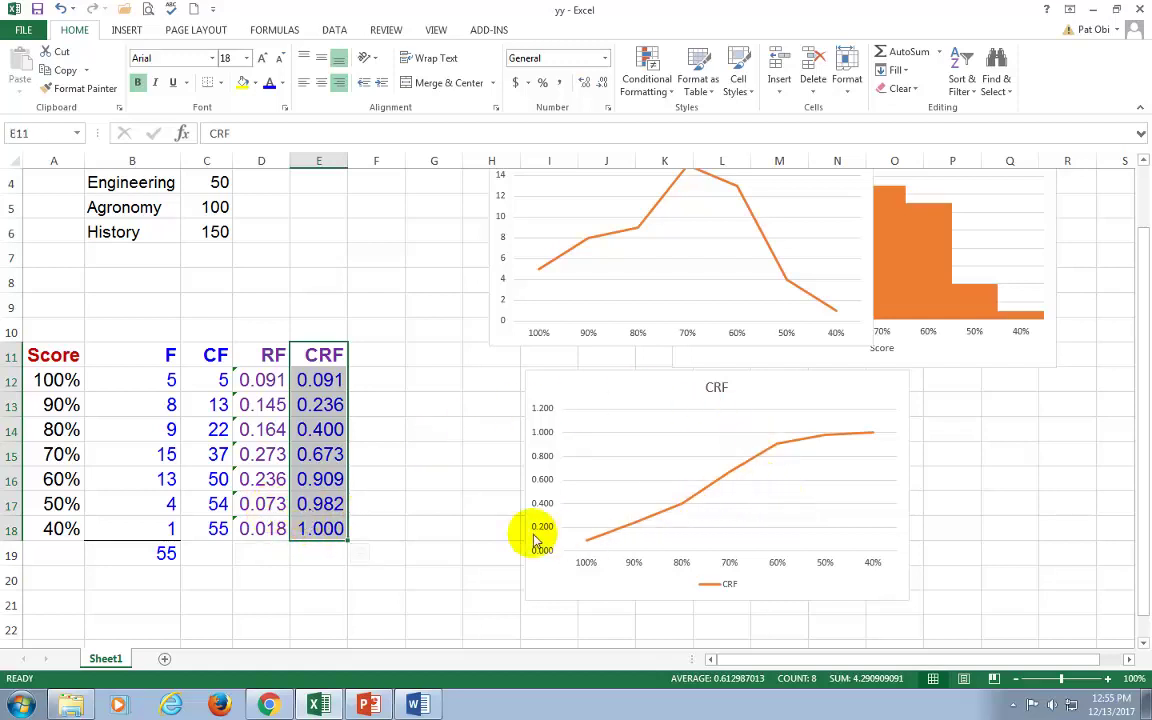
pyautogui.click(495, 508)
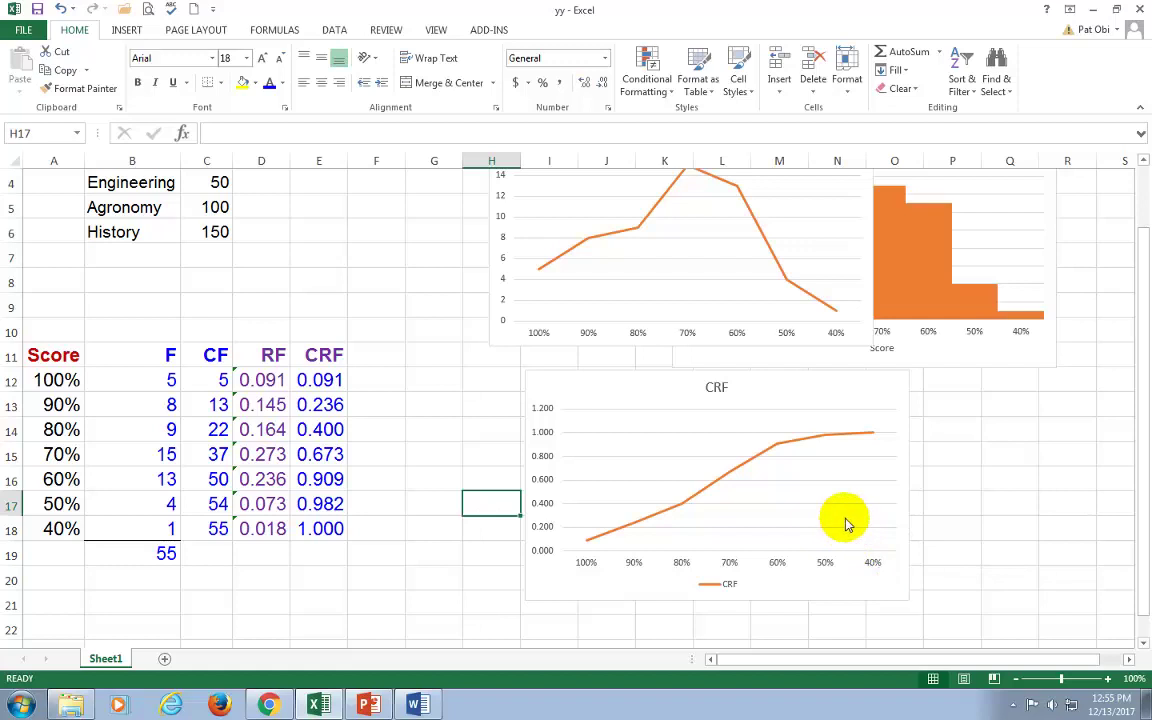
pyautogui.click(418, 705)
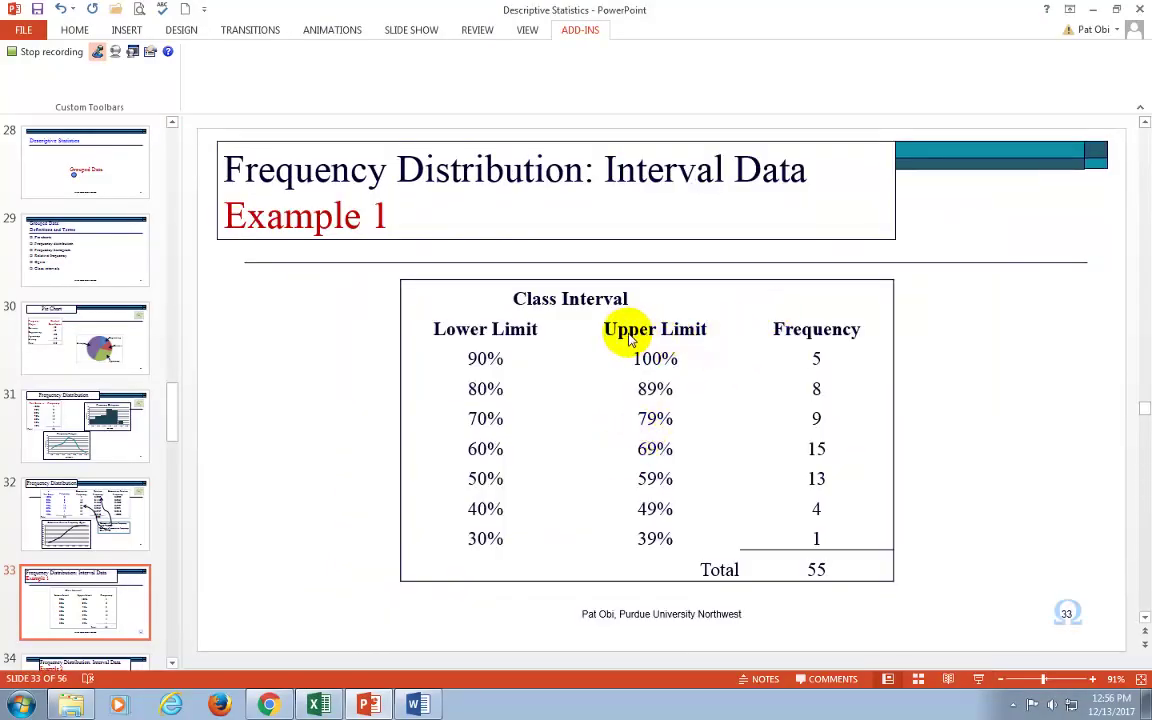
# Exit the slide show and select the table's Upper Limit and Frequency columns.
pyautogui.click(624, 332)
pyautogui.moveTo(624, 332)
pyautogui.mouseDown()
pyautogui.moveTo(674, 329)
pyautogui.moveTo(779, 355)
pyautogui.moveTo(812, 470)
pyautogui.moveTo(808, 543)
pyautogui.mouseUp()
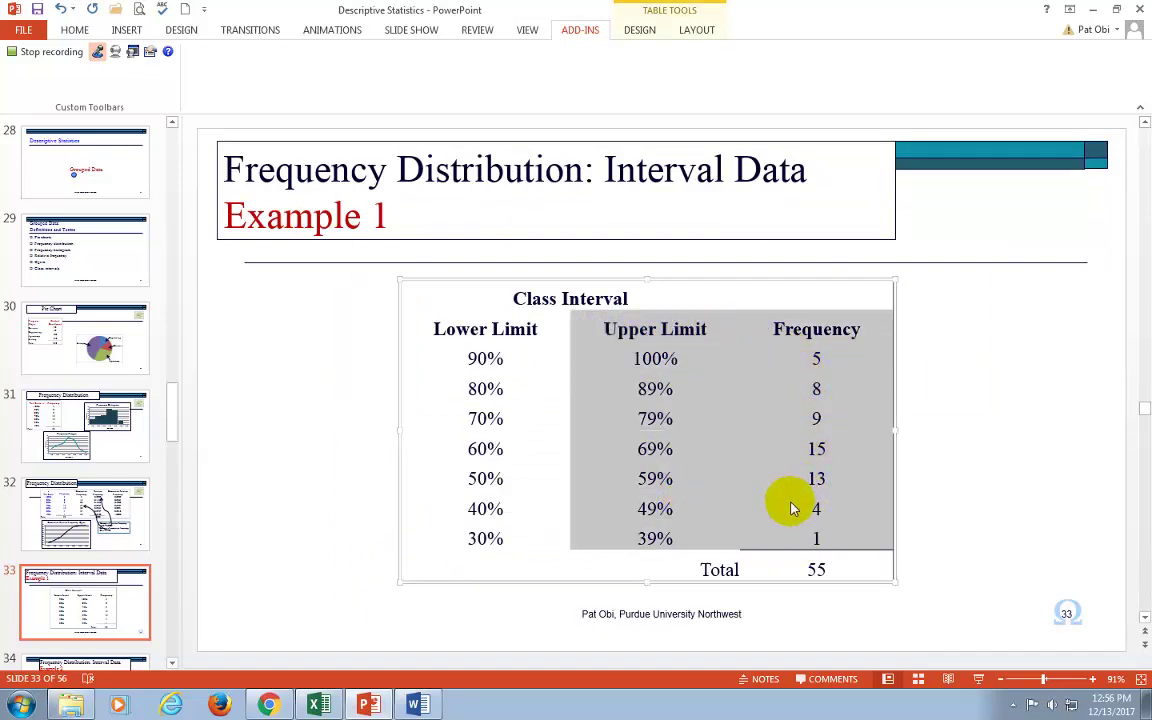